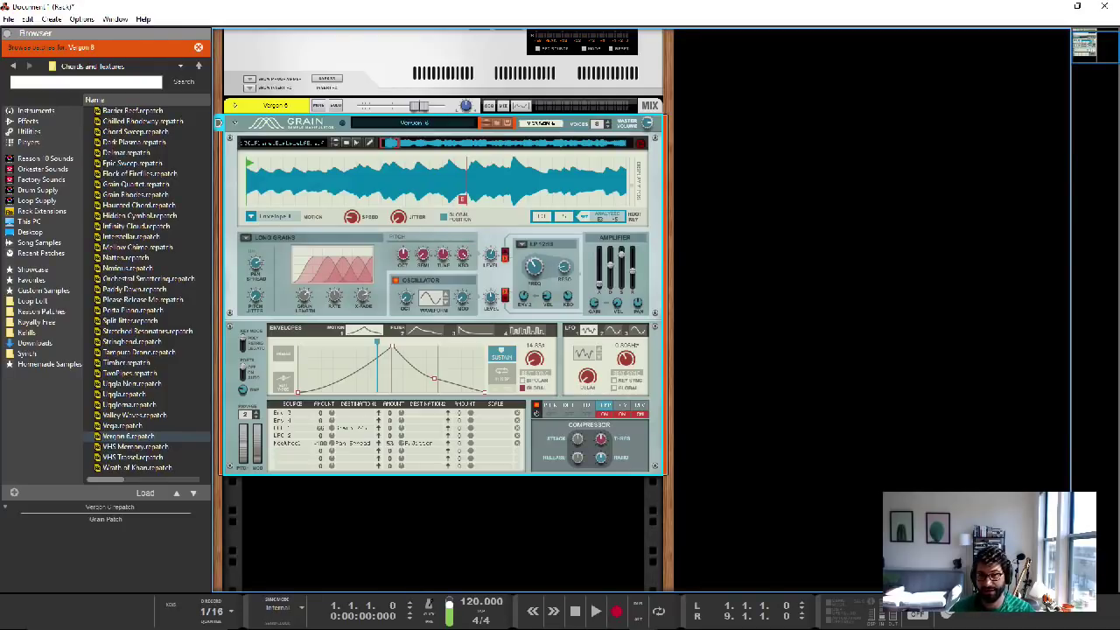
key("Tab")
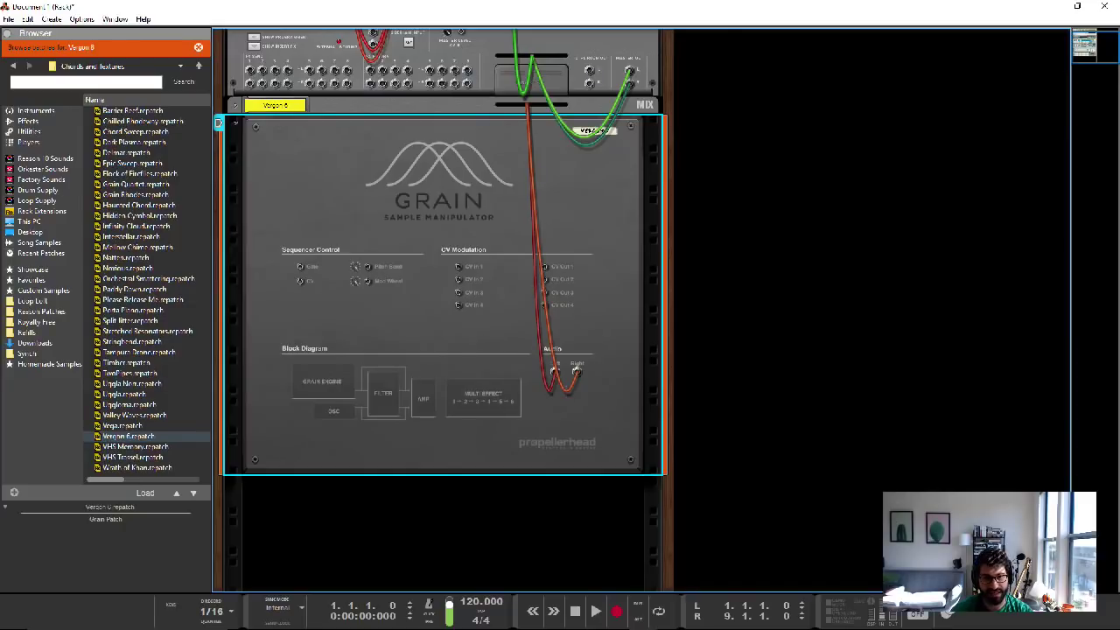
key("Tab")
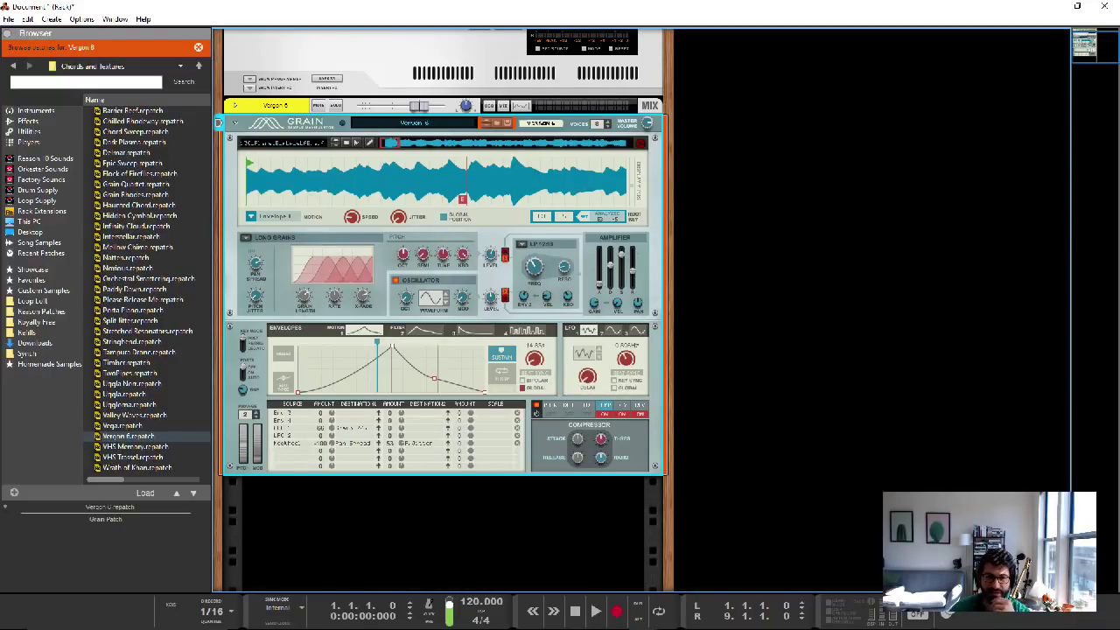
scroll(447, 306, "up", 1)
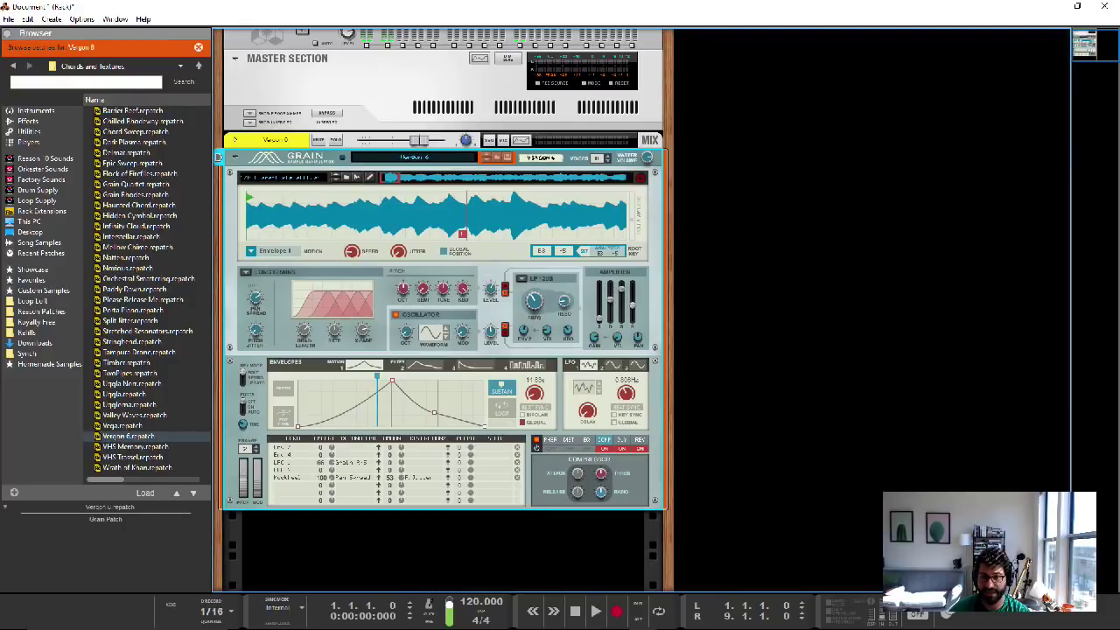
Play Grain's Vergon 6 sample preview, stop it, then start it again
left_click(643, 177)
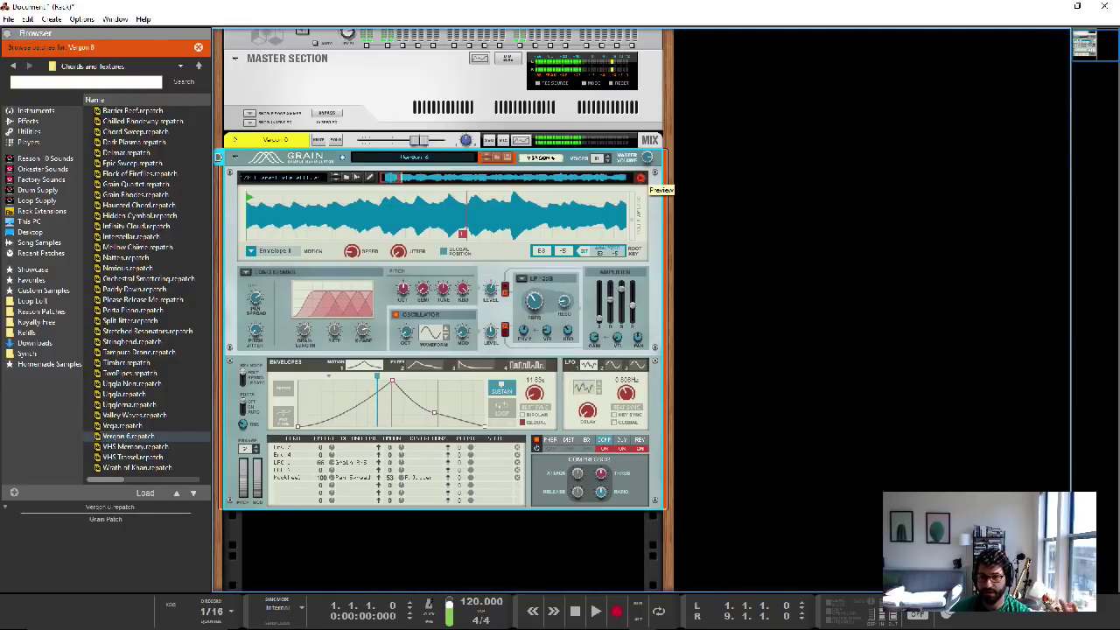
left_click(643, 178)
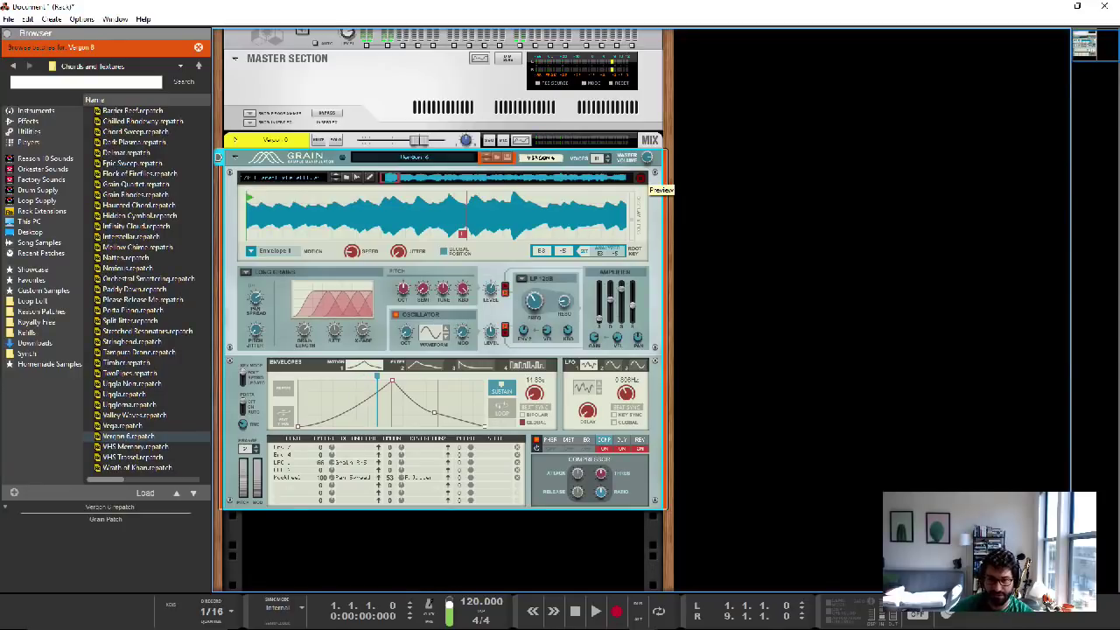
left_click(643, 178)
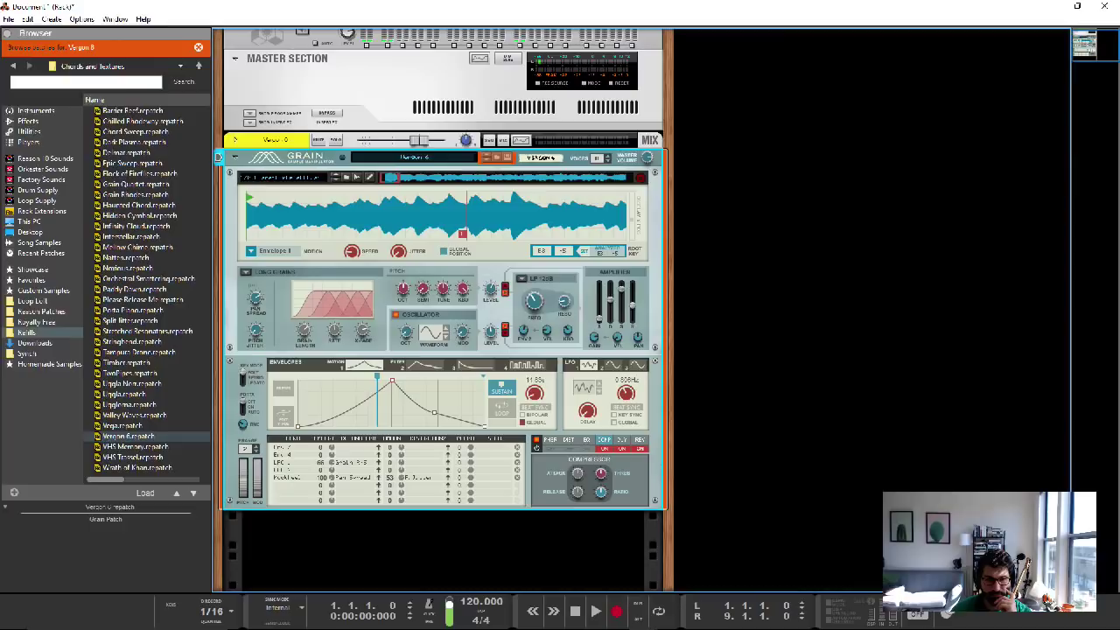
Browse the Rooster Pack World and JAZZATTIC refill folders, then return to the Refills list
left_click(27, 333)
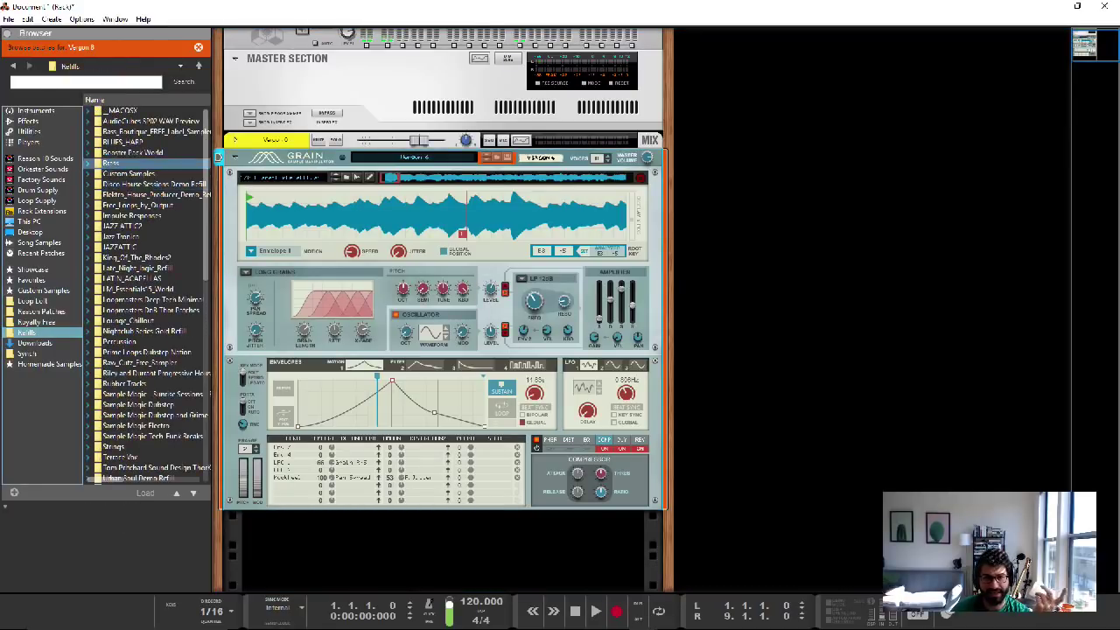
left_click(131, 153)
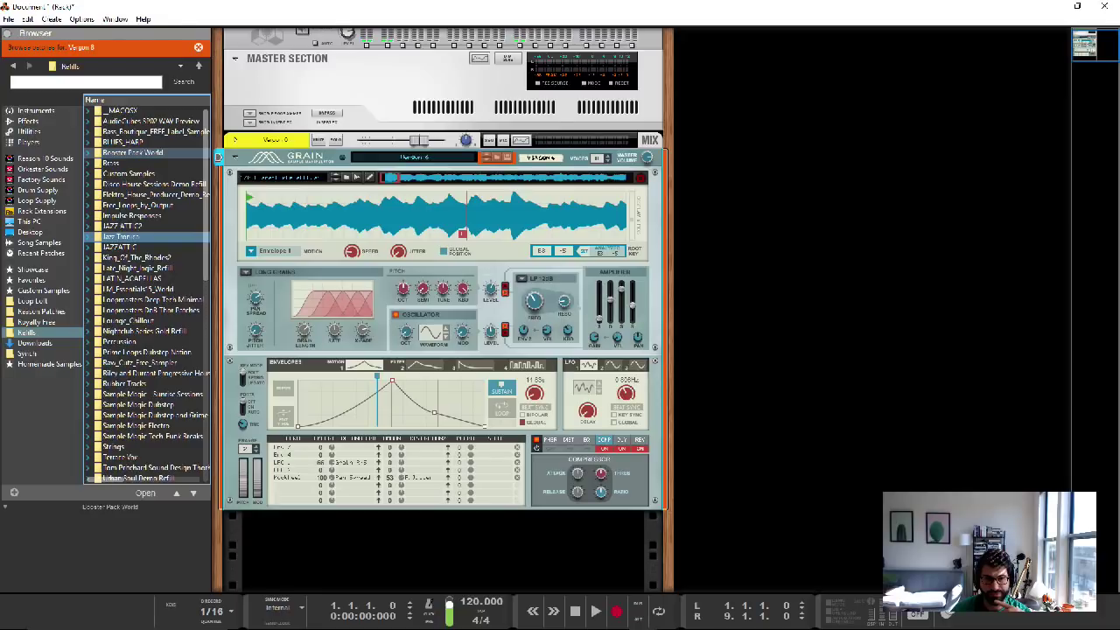
double_click(132, 152)
double_click(113, 153)
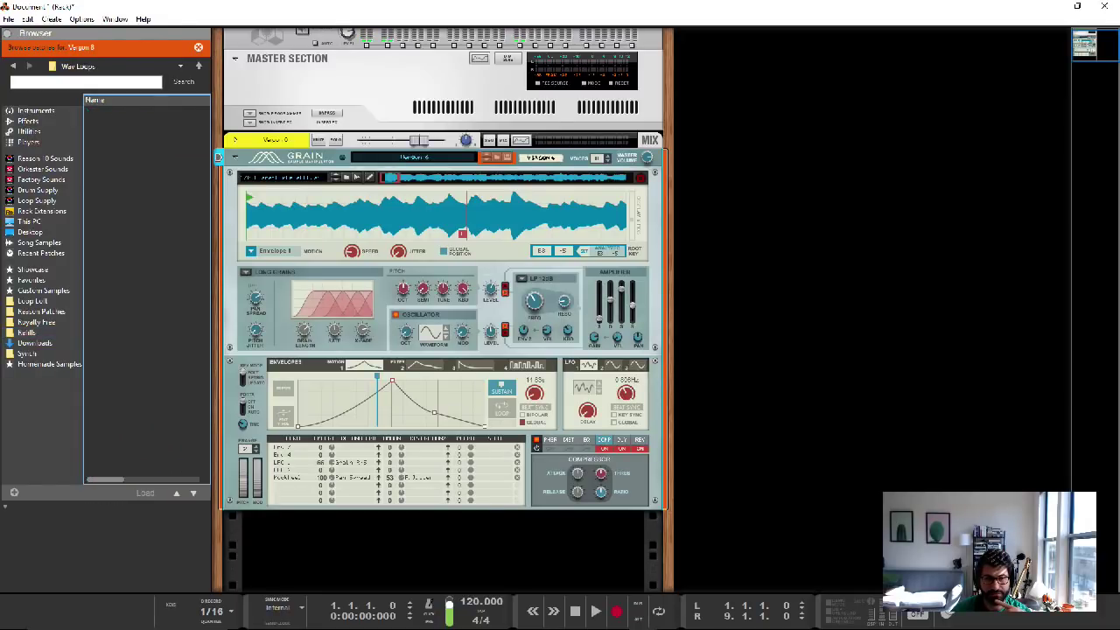
left_click(199, 66)
left_click(26, 332)
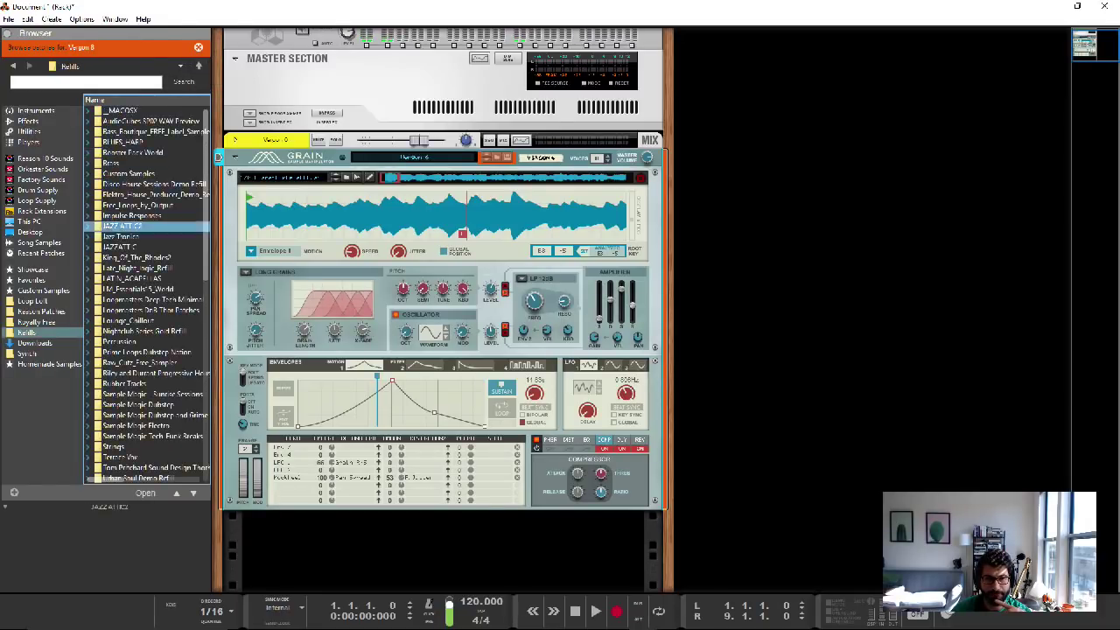
double_click(119, 246)
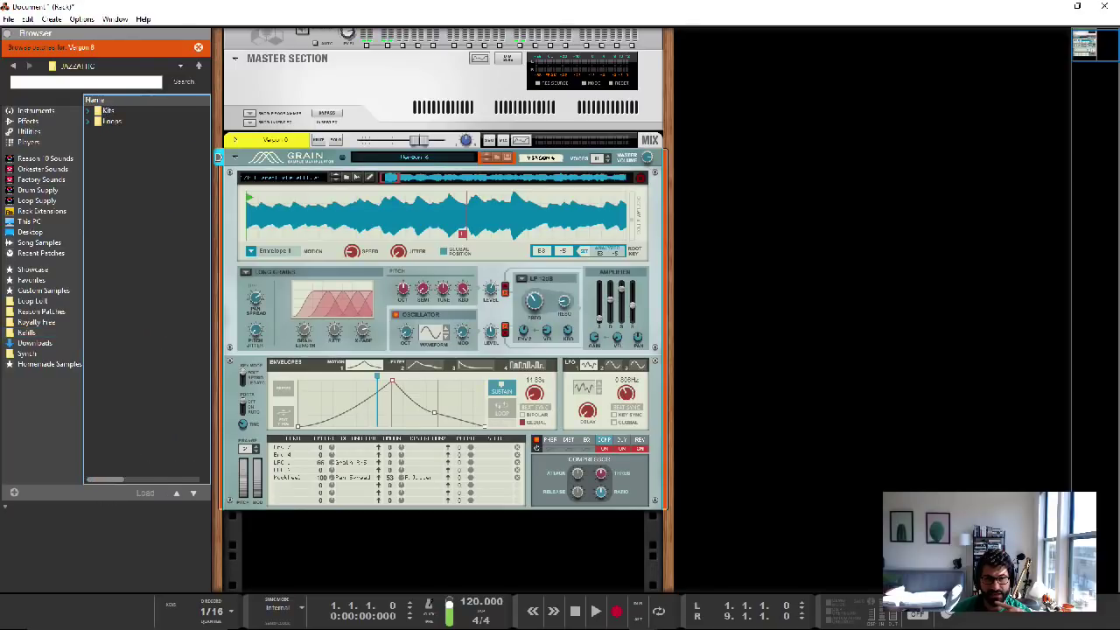
double_click(111, 122)
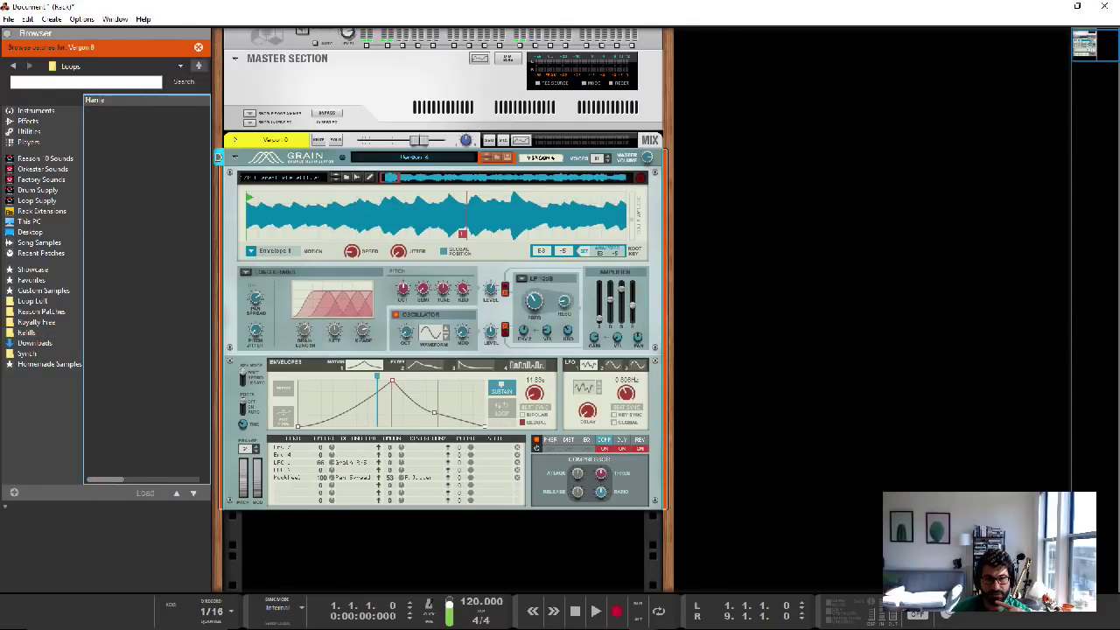
left_click(199, 65)
left_click(198, 66)
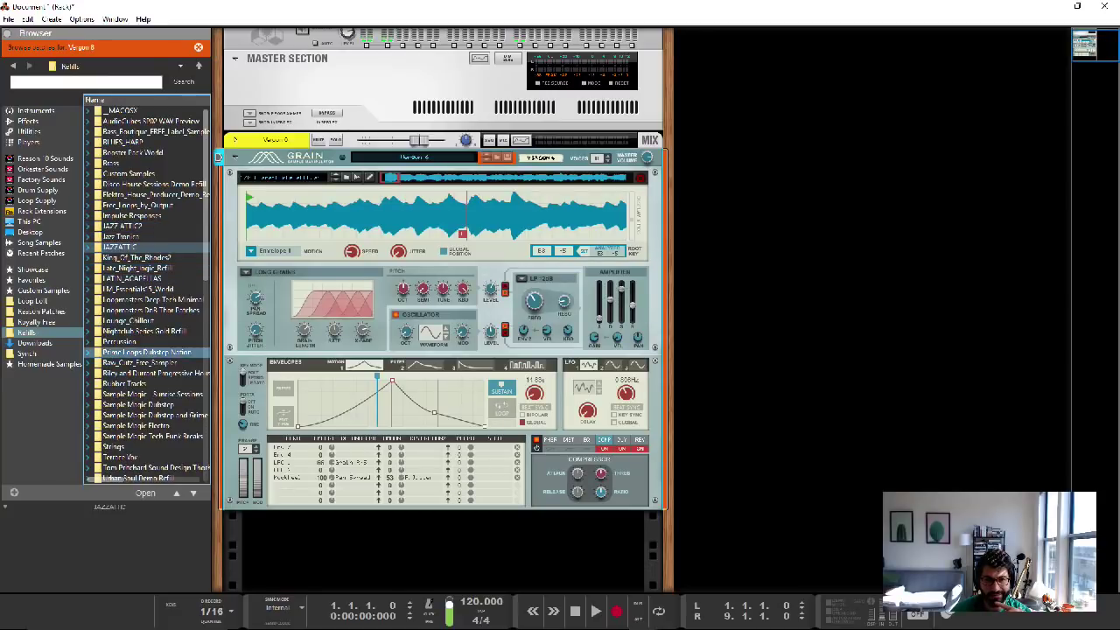
Look through the Strings refill's Urban Orchestra and Bouzouki folders, then return to Refills
scroll(140, 333, "down", 5)
scroll(140, 330, "down", 2)
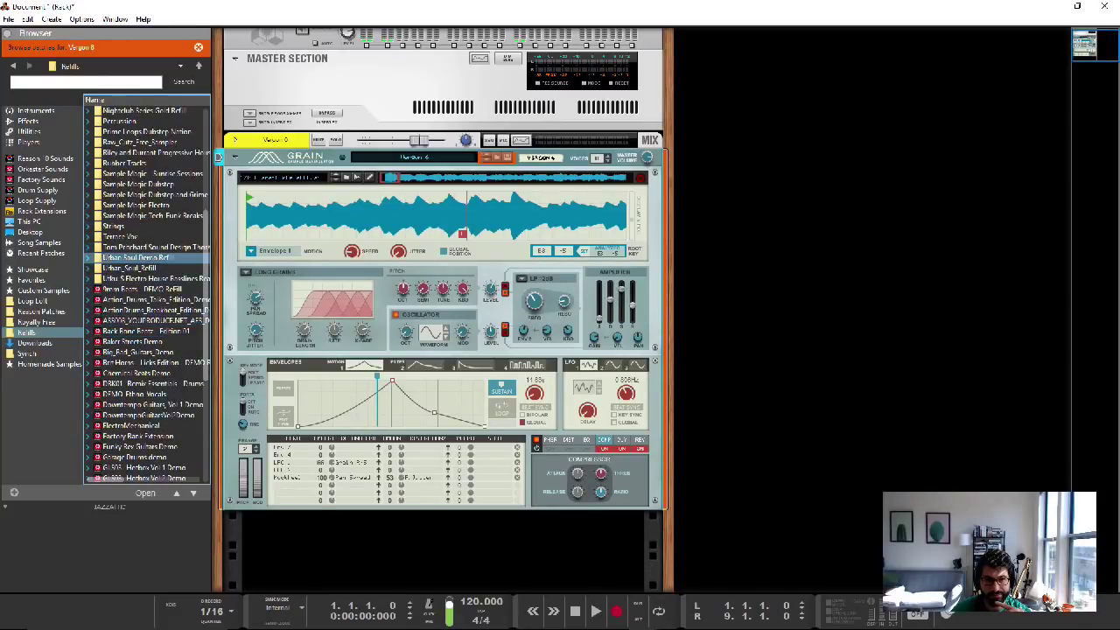
double_click(131, 226)
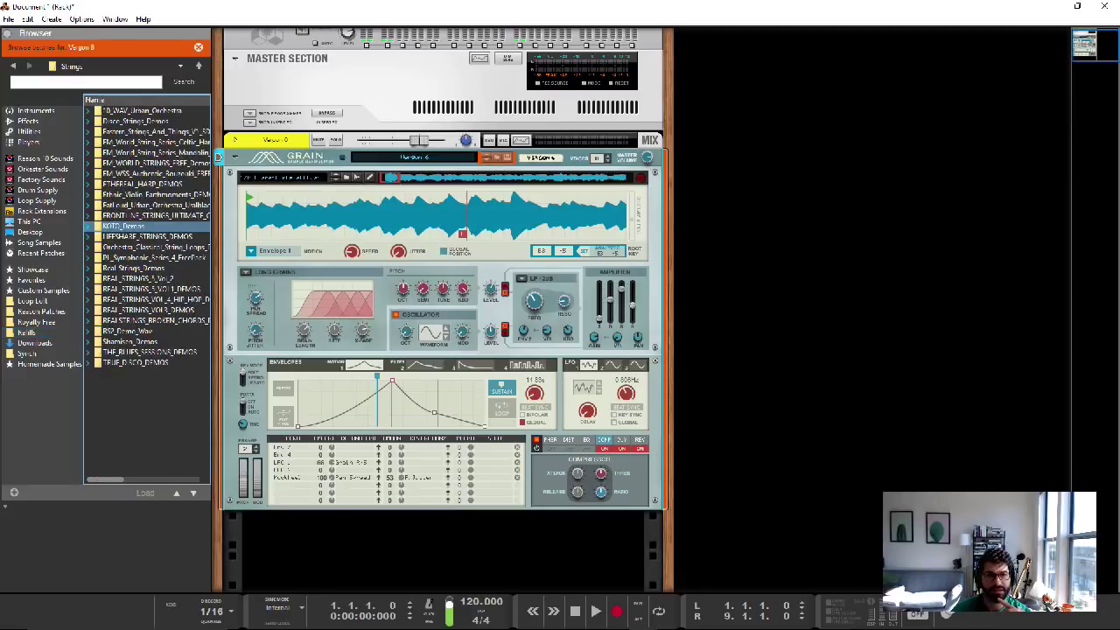
double_click(140, 111)
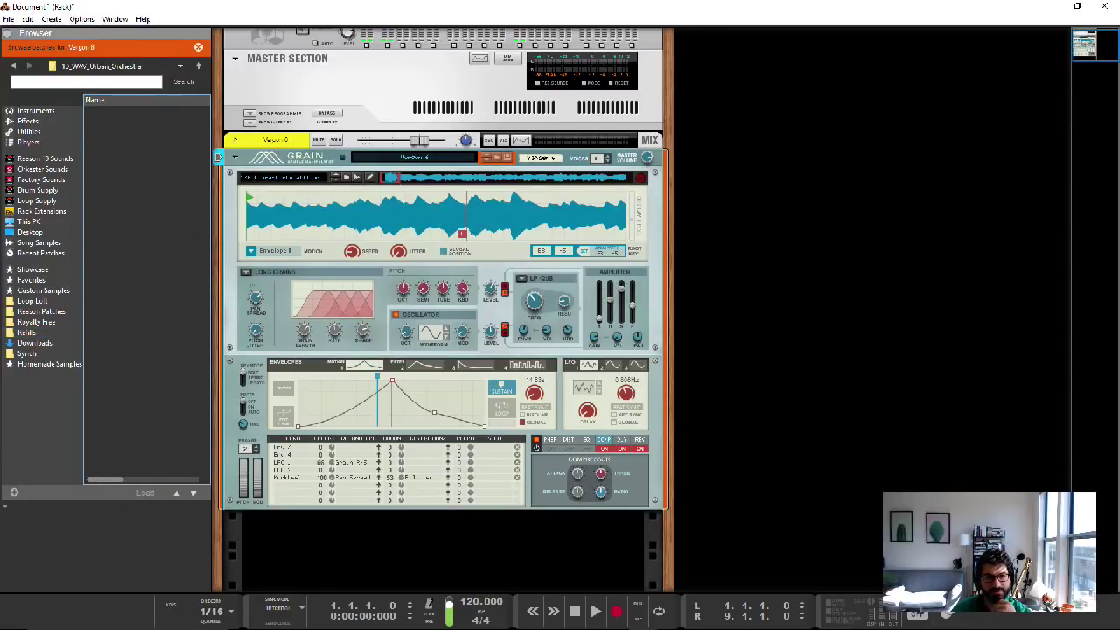
left_click(198, 66)
double_click(140, 168)
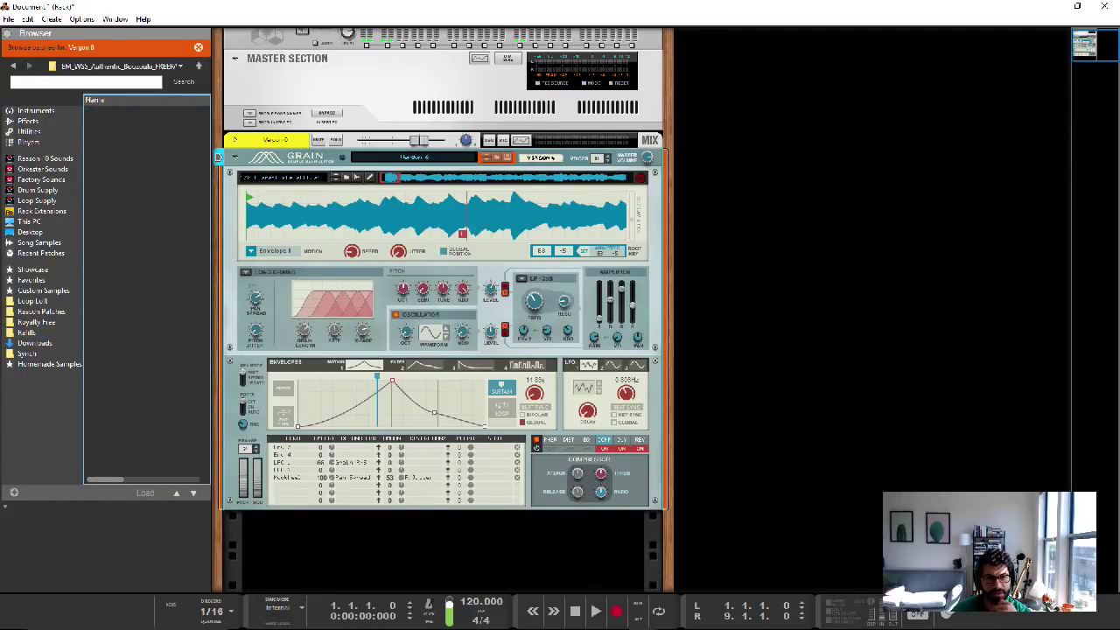
left_click(198, 65)
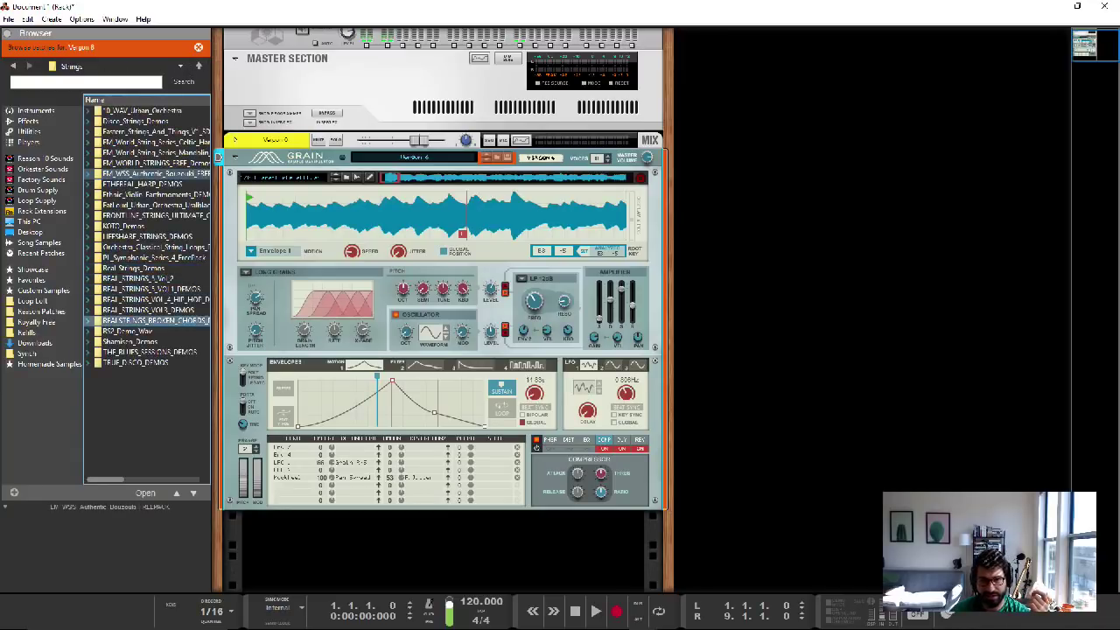
left_click(198, 66)
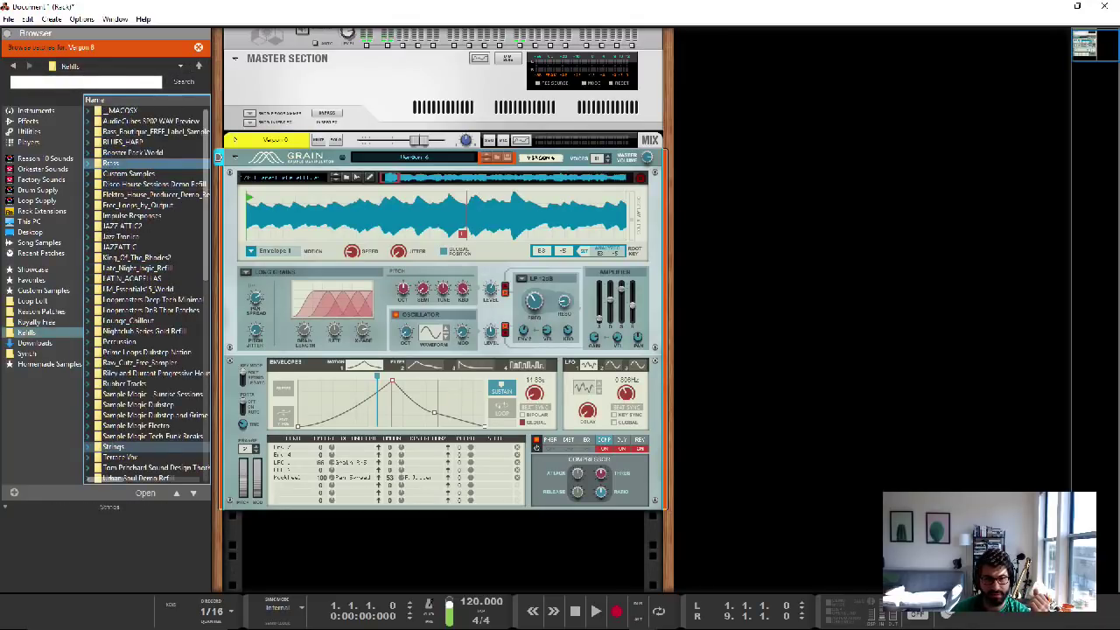
Navigate into Jazz Tronica > SM90 - Jazztronica - Wav > bass loops and its tempo folders
left_click(111, 162)
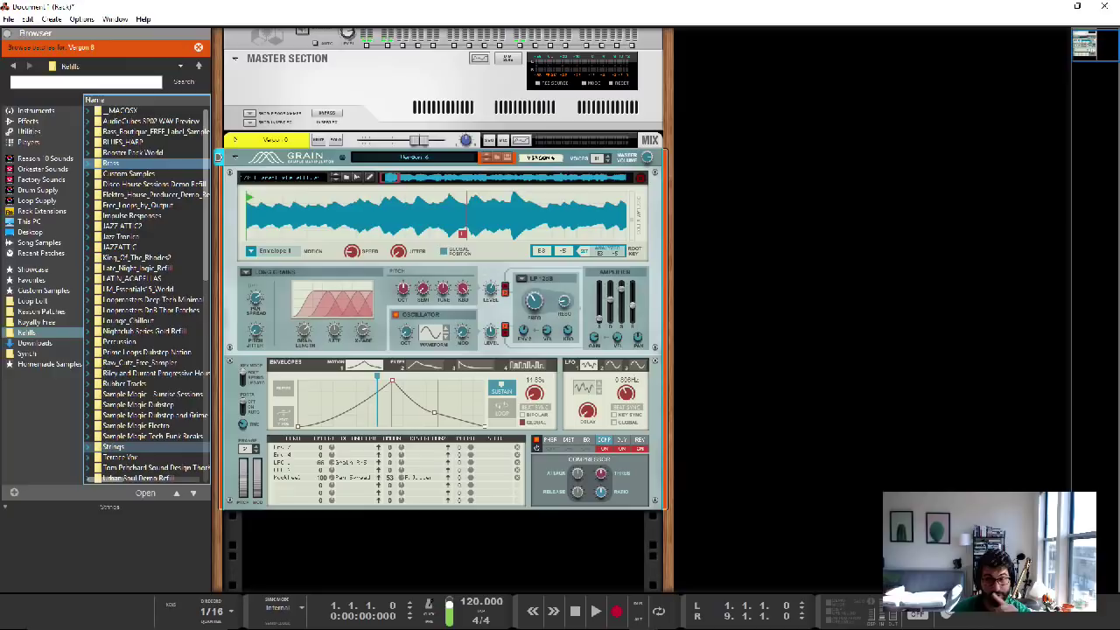
key("Down")
key("Down")
key("Down")
key("Down")
key("Down")
key("Down")
key("Down")
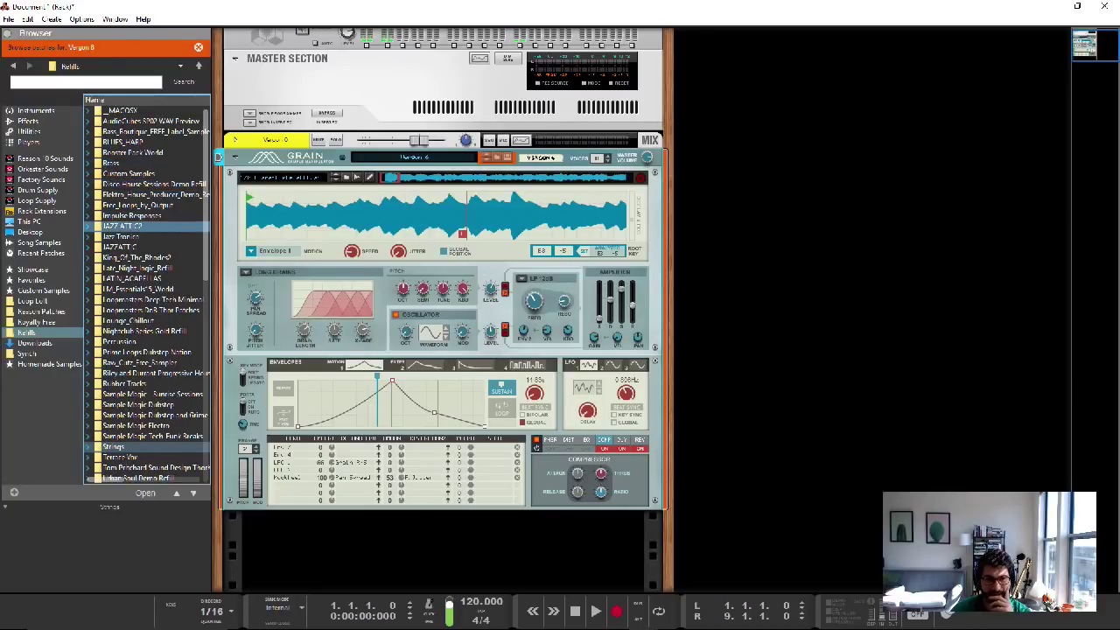
key("Return")
key("Down")
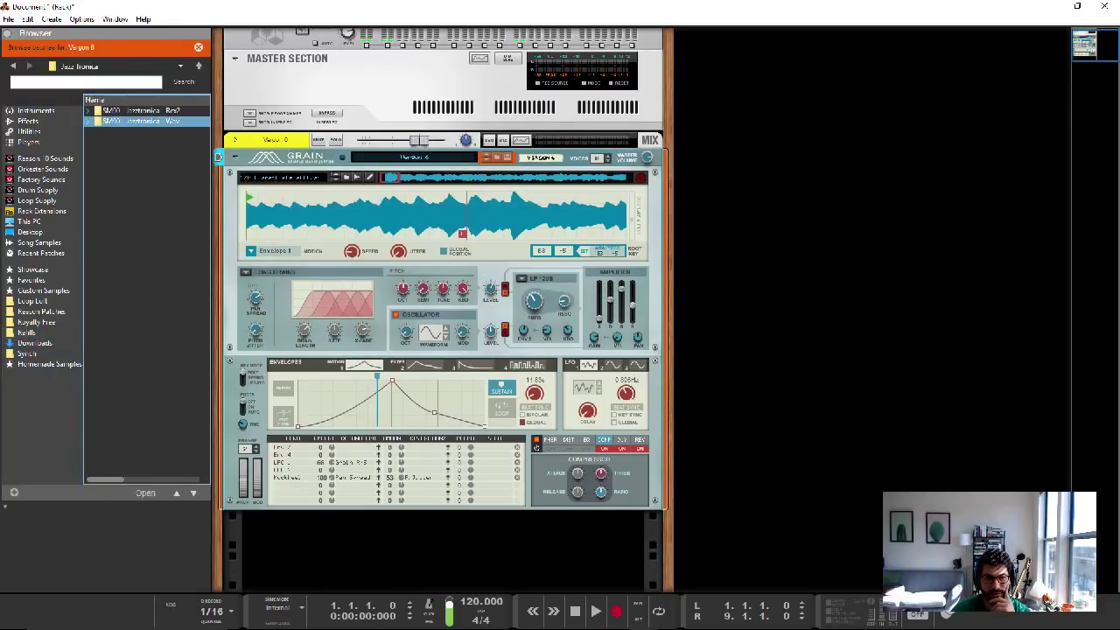
key("Return")
key("Return")
key("Down")
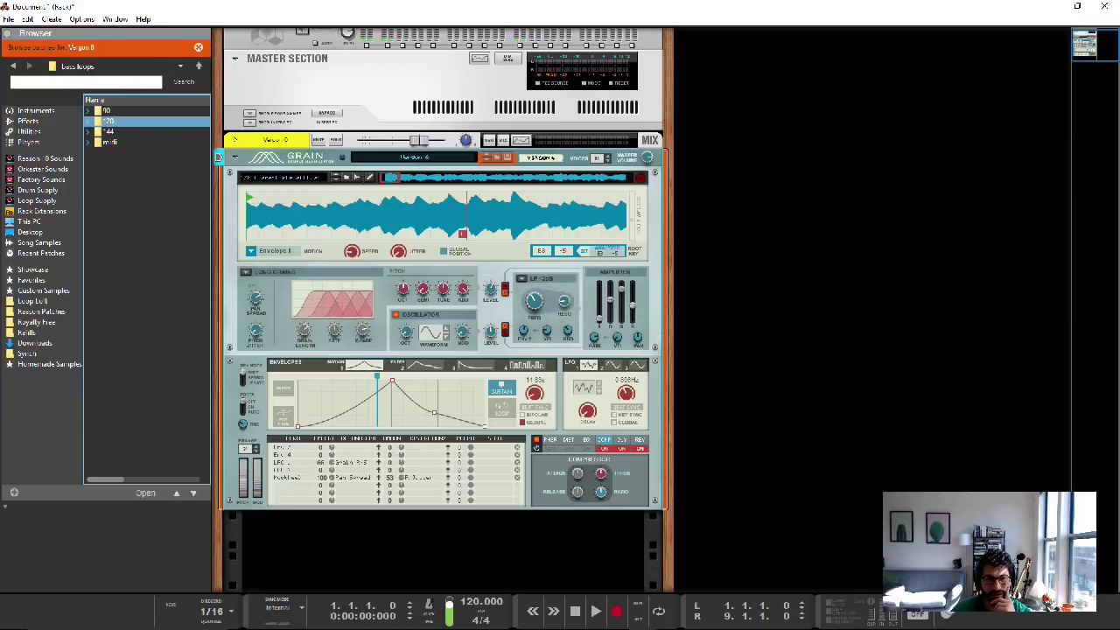
key("Return")
key("BackSpace")
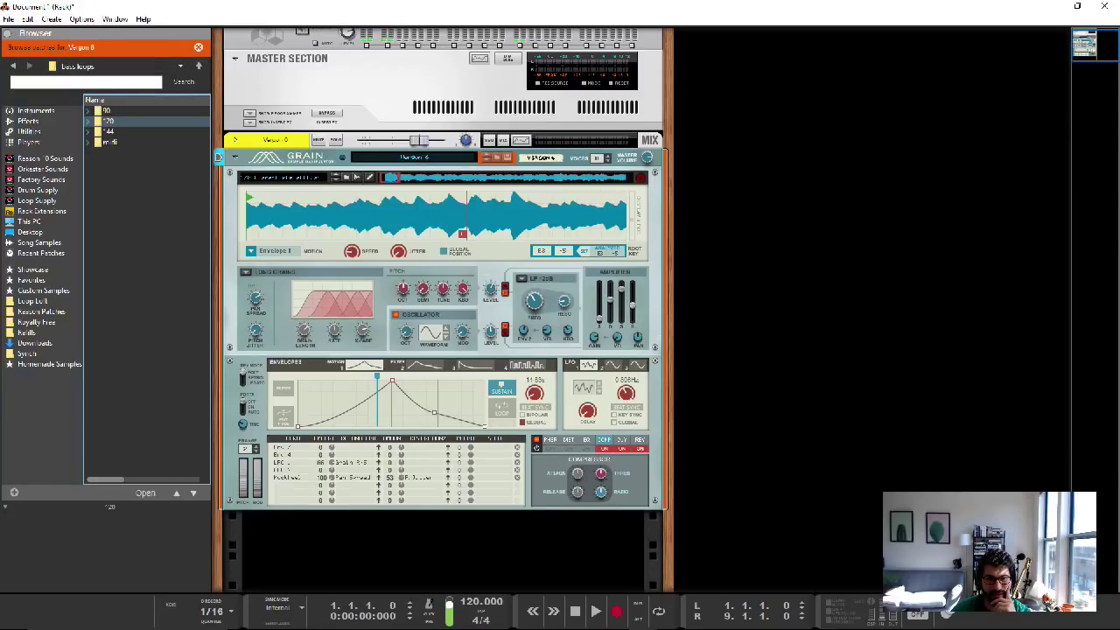
left_click(145, 466)
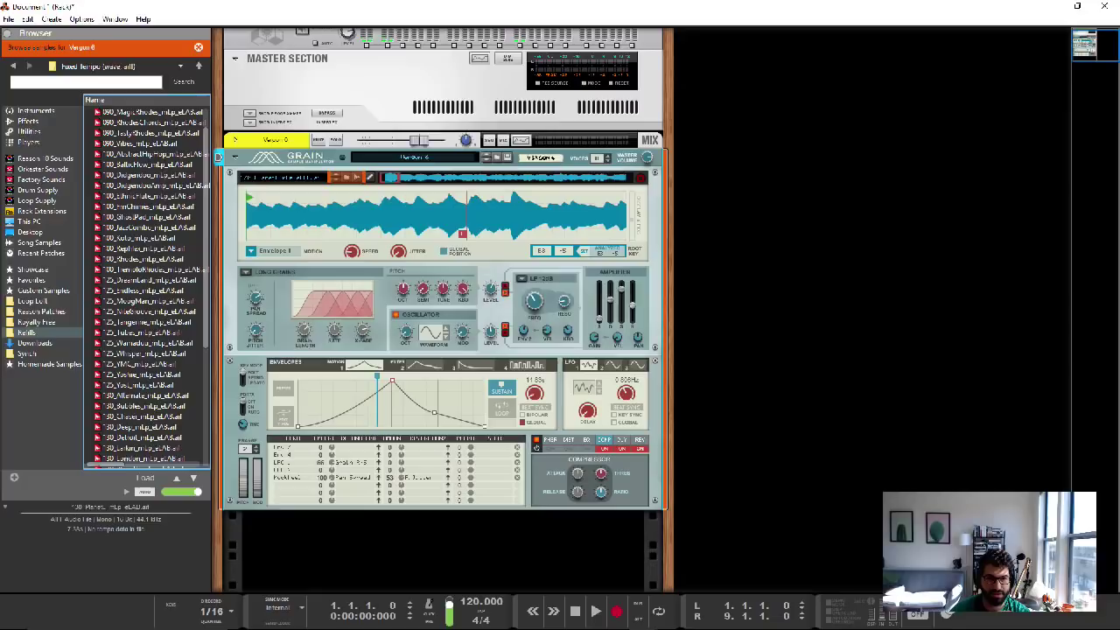
Open the Jazztronica bass loops 90 folder and audition introsub, minibrute and noodlesub
left_click(27, 332)
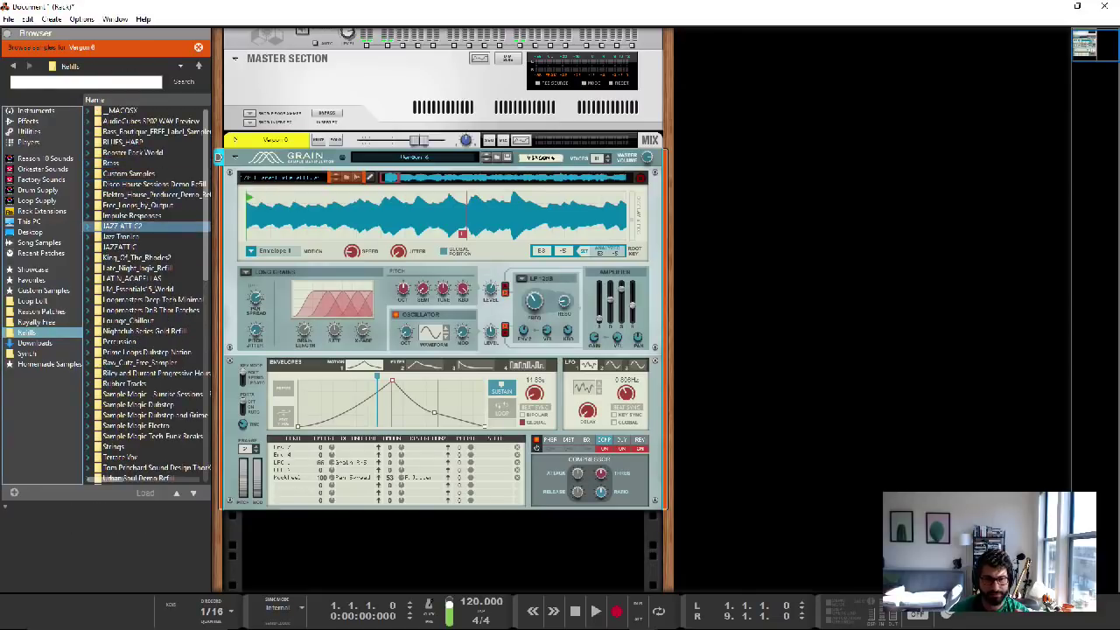
double_click(120, 237)
double_click(122, 120)
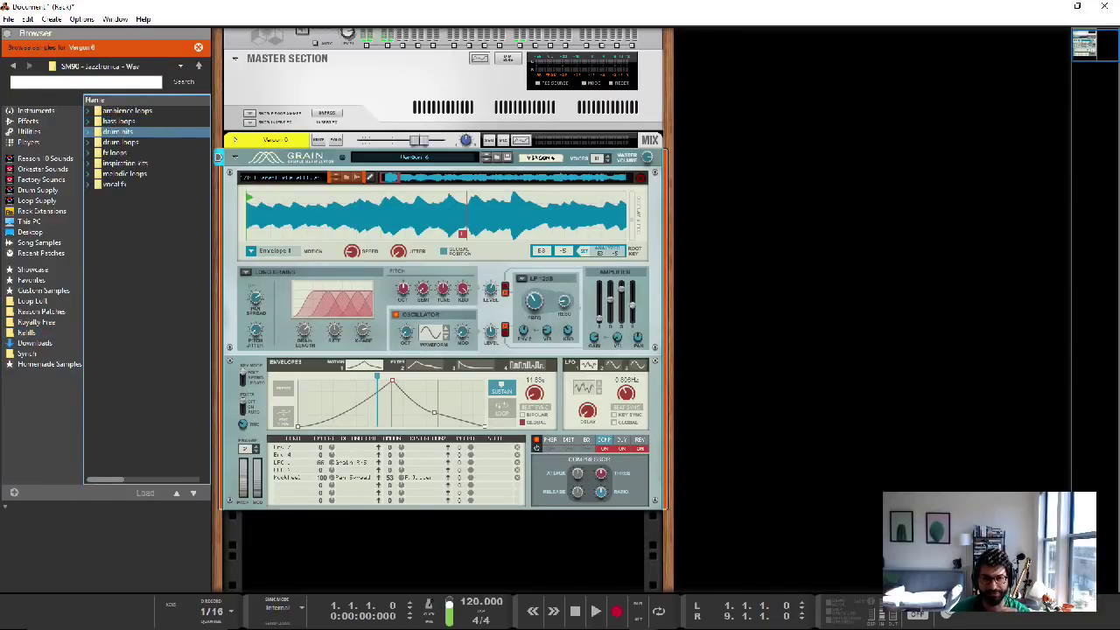
double_click(120, 121)
double_click(110, 111)
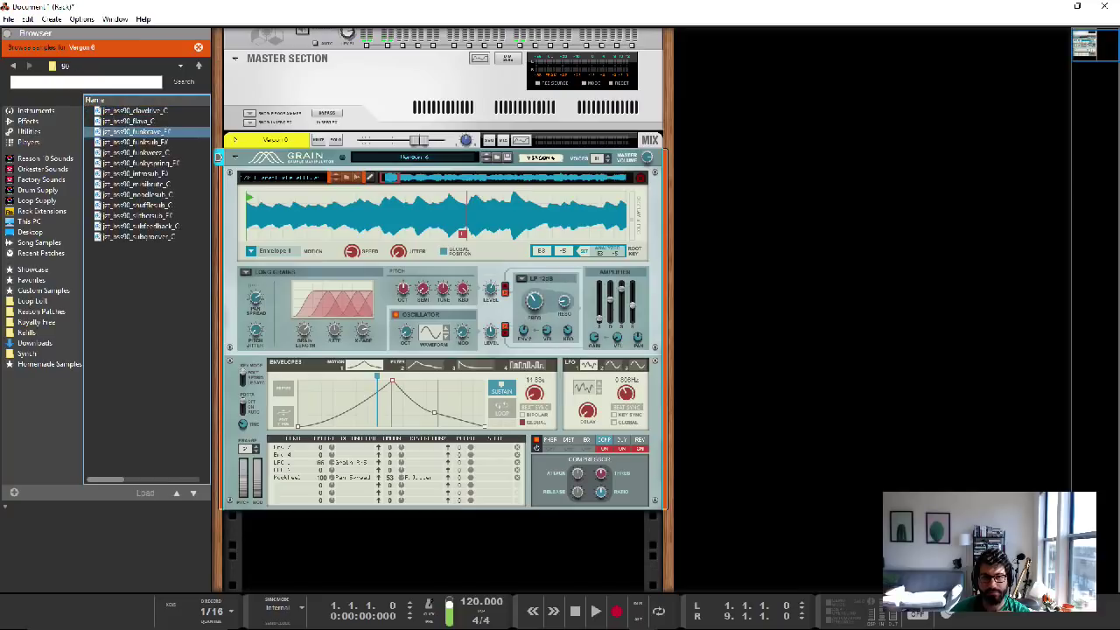
left_click(140, 163)
left_click(140, 173)
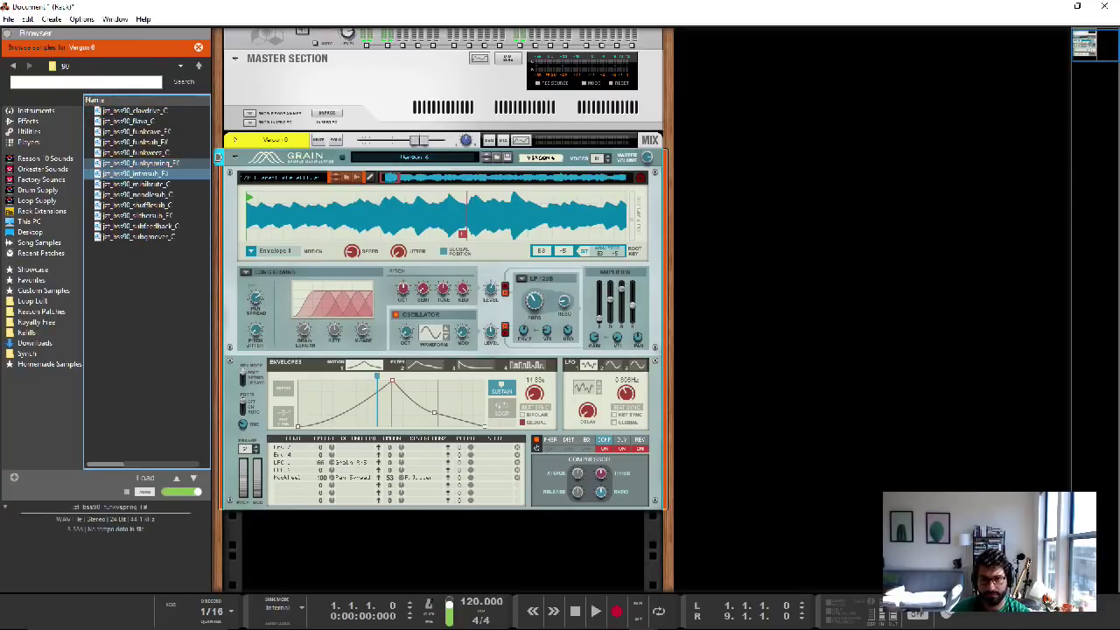
left_click(136, 184)
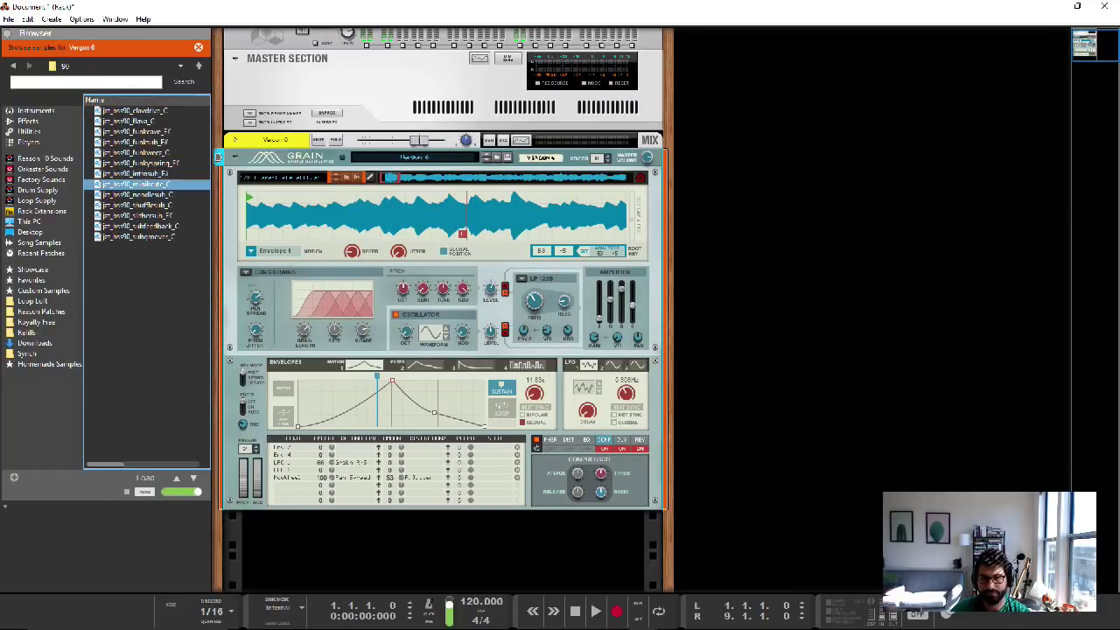
left_click(135, 194)
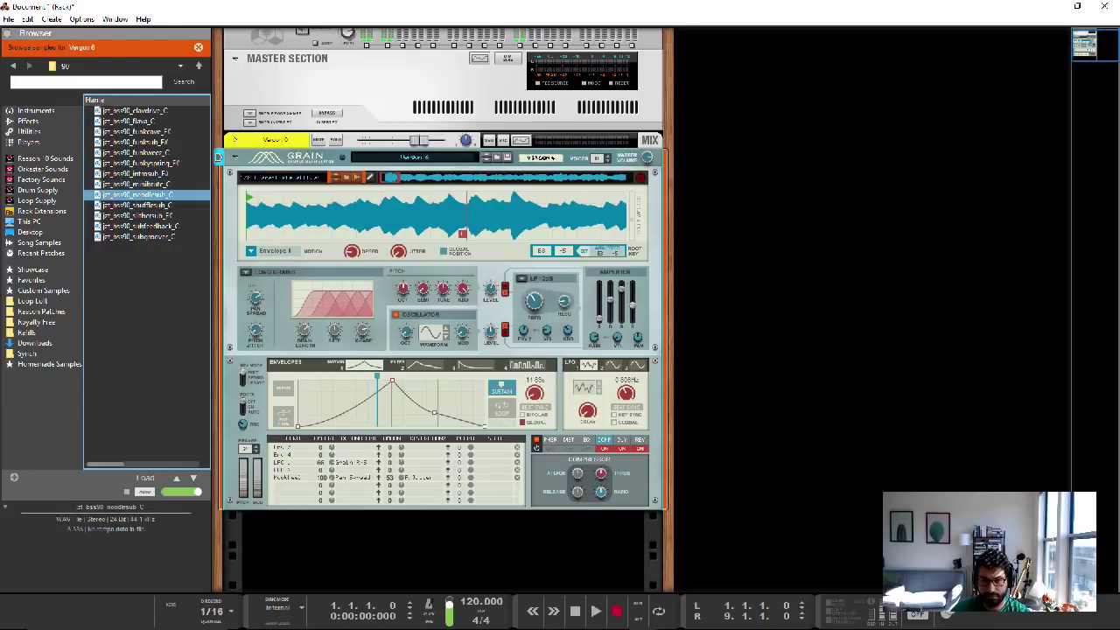
In the 120 bass loops folder, audition the electroperc loops and load discodown into Grain
left_click(198, 66)
left_click(199, 65)
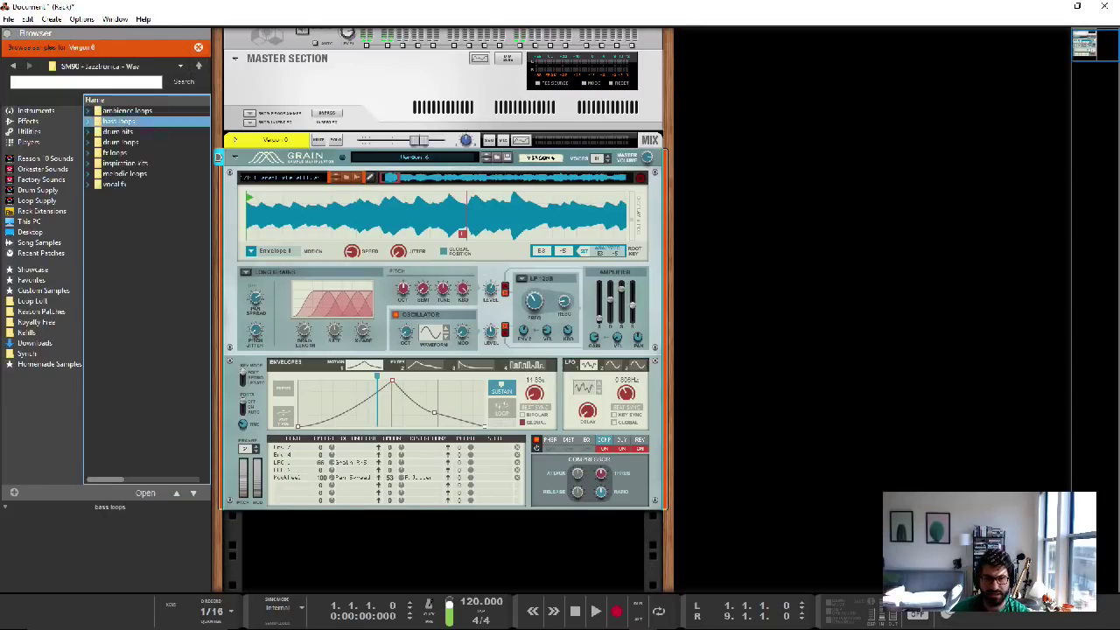
double_click(123, 153)
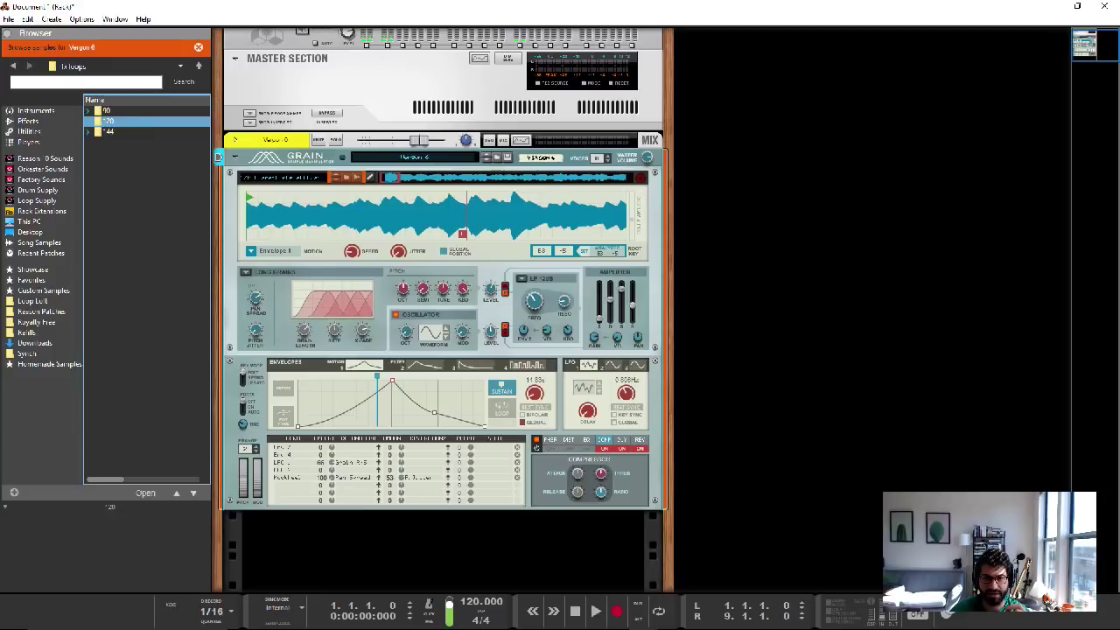
double_click(113, 120)
left_click(135, 215)
key("Down")
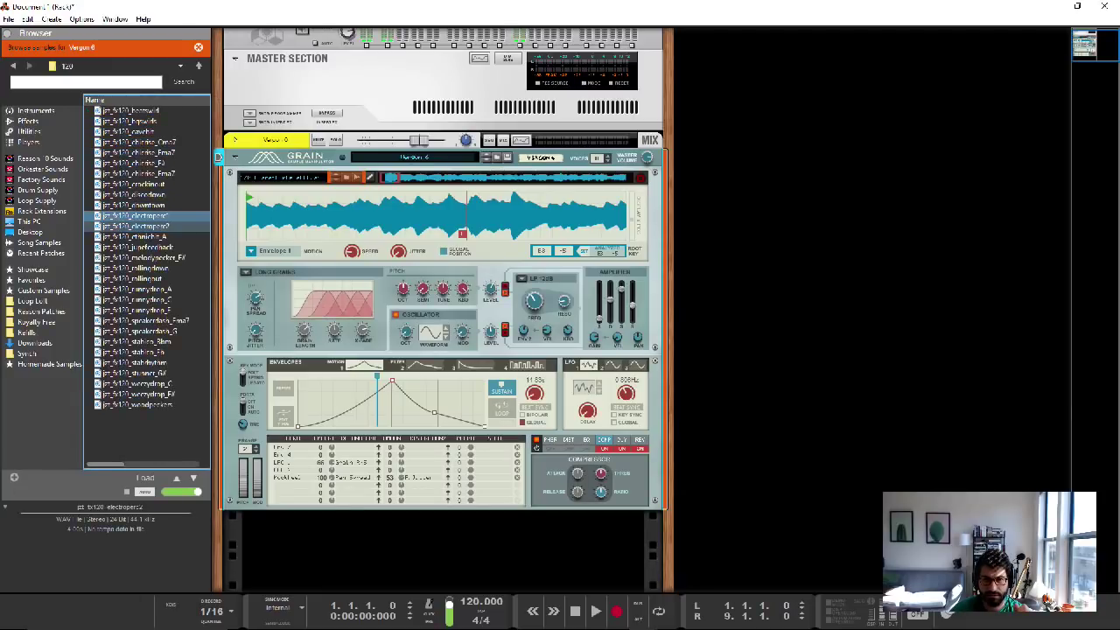
key("Up")
key("Up")
key("Up")
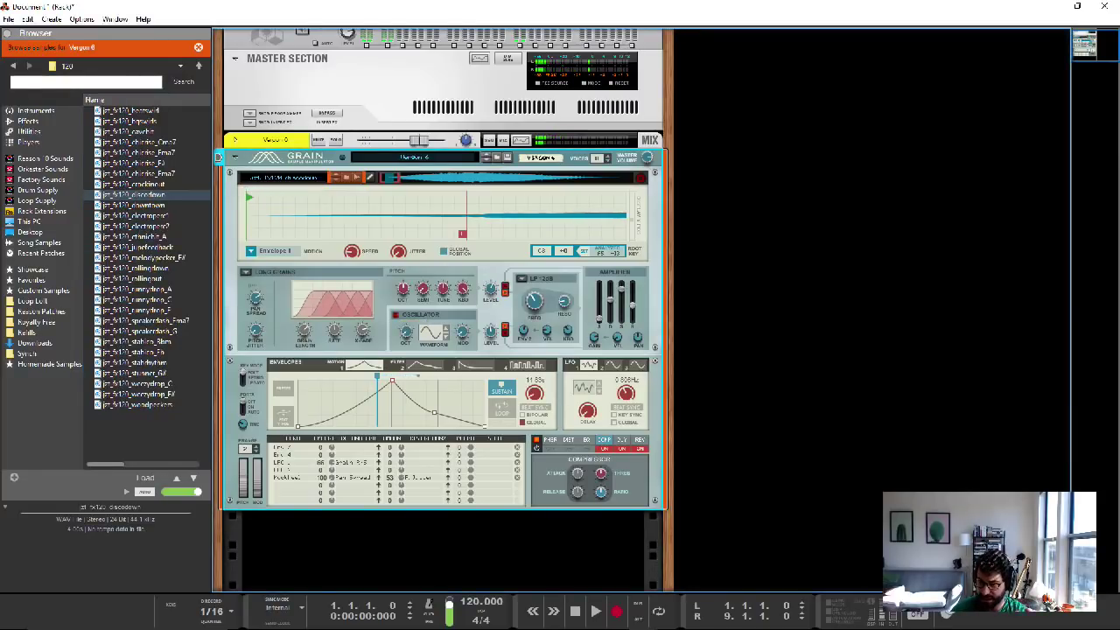
key("Tab")
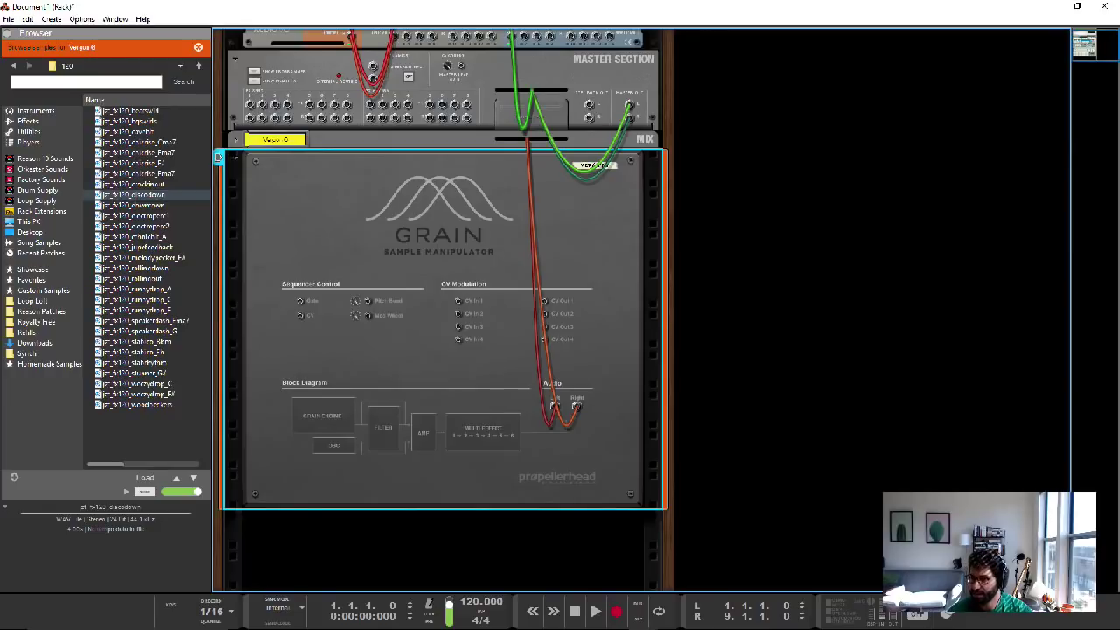
key("Tab")
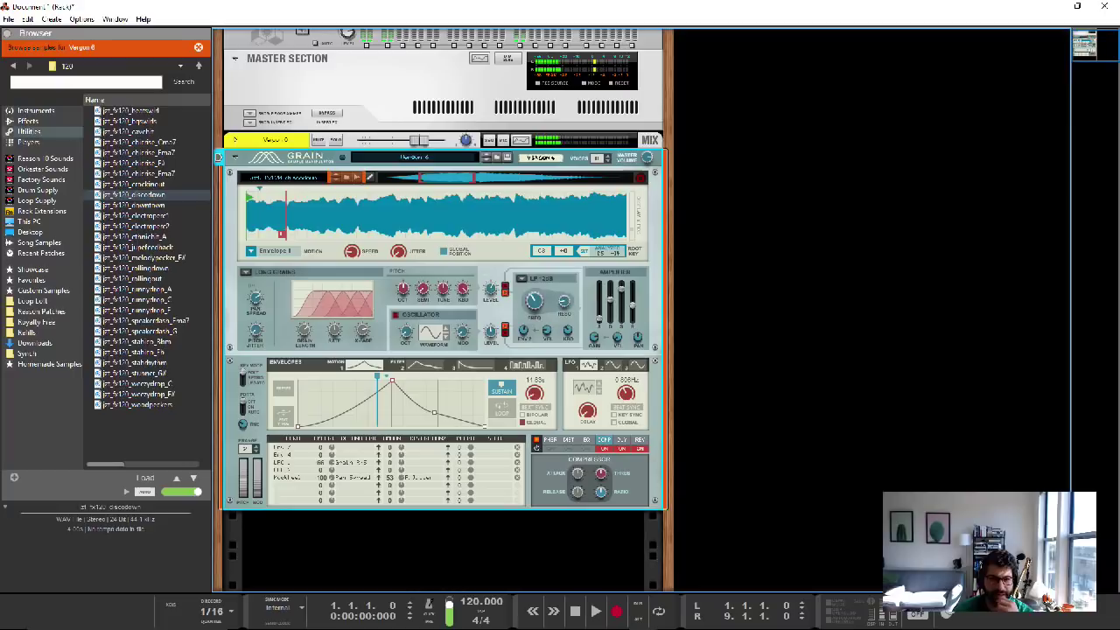
Switch Grain's sample playback motion from Envelope 1 to One Shot
left_click(271, 251)
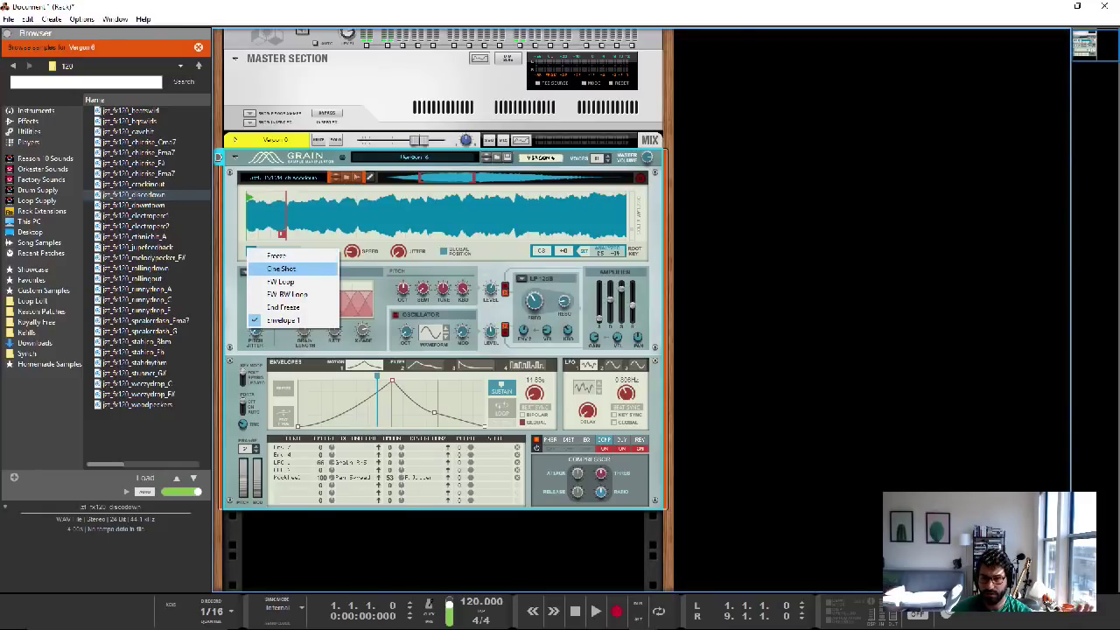
left_click(282, 268)
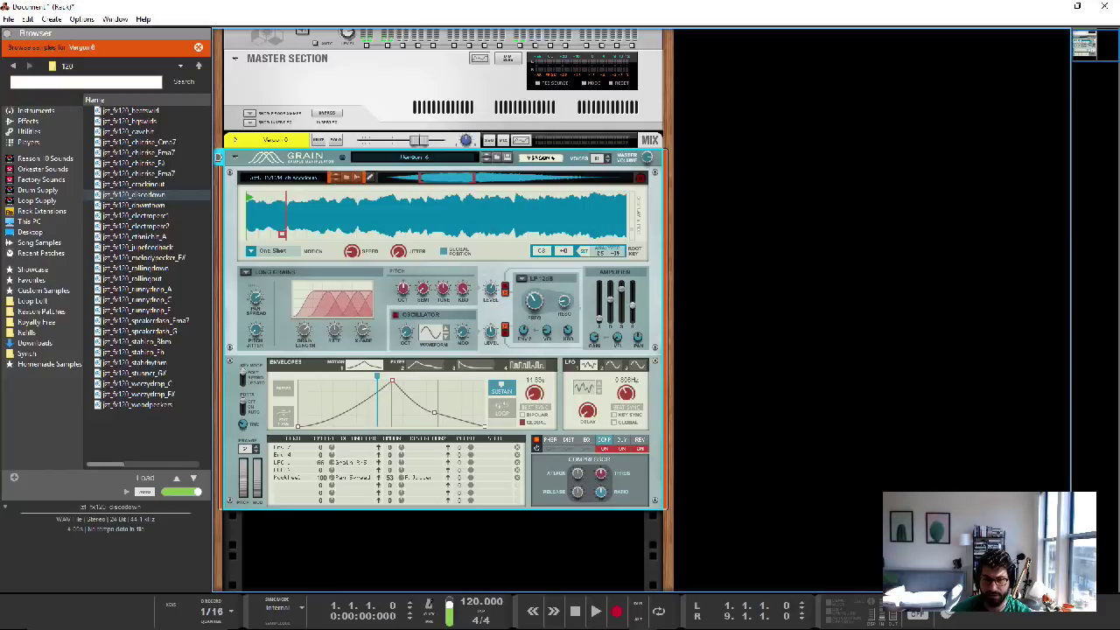
left_click(271, 251)
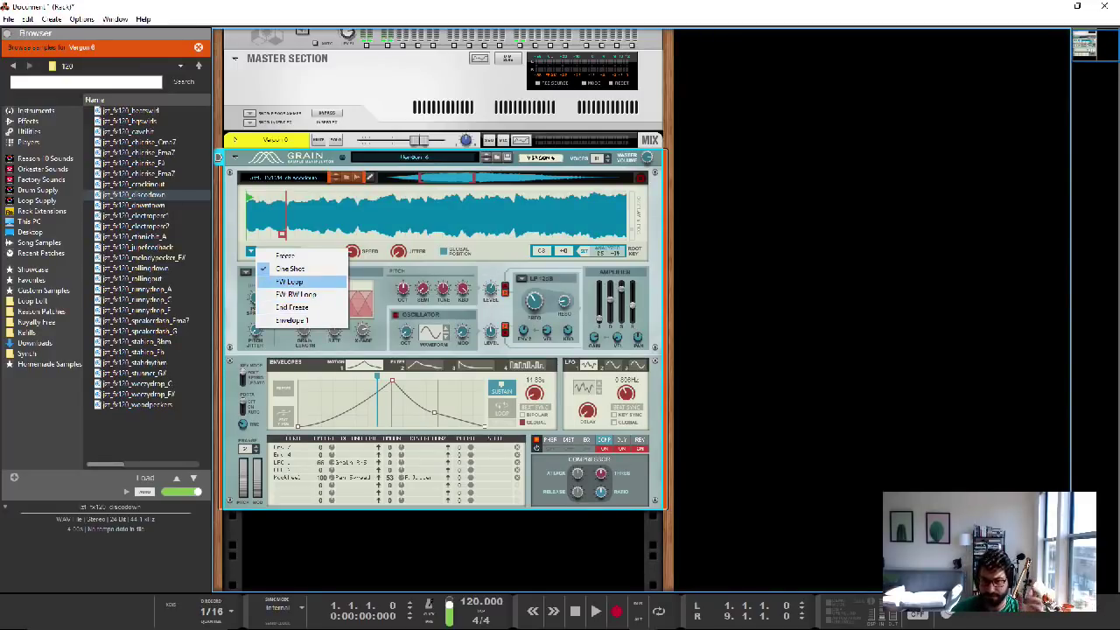
left_click(290, 269)
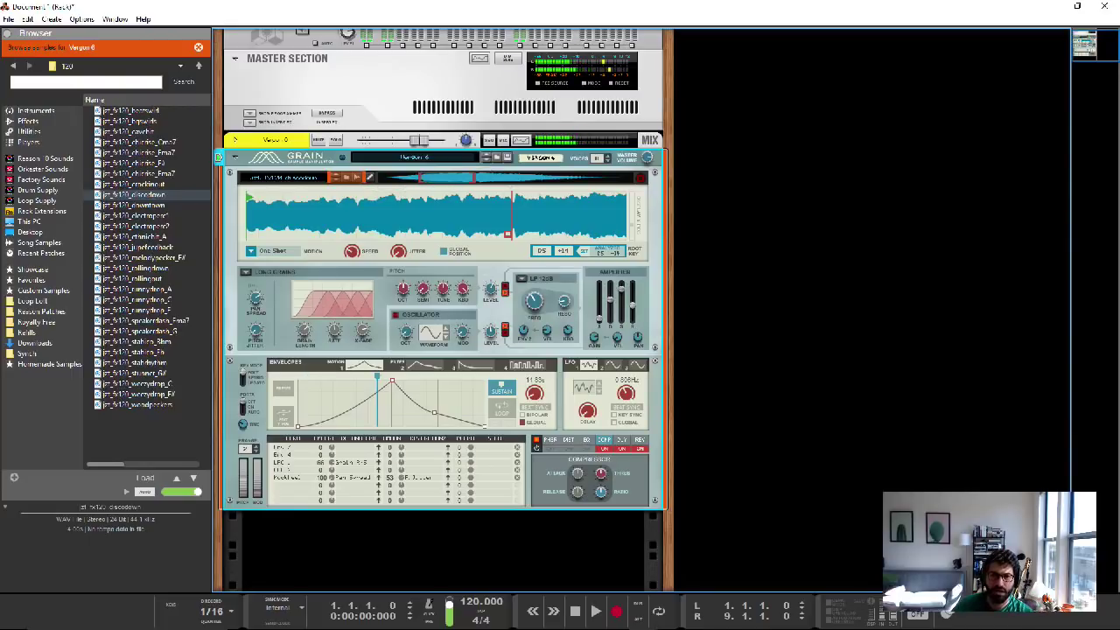
Try the Tape algorithm, then settle on Spectral Grains with Harm Filter near 2.5 %
left_click(254, 272)
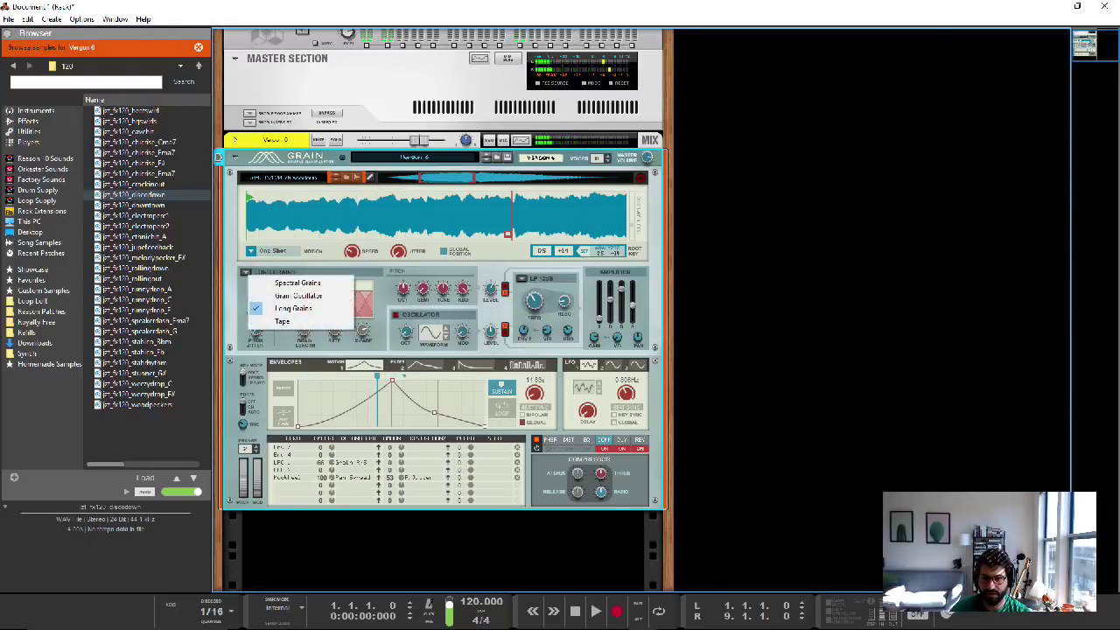
left_click(282, 321)
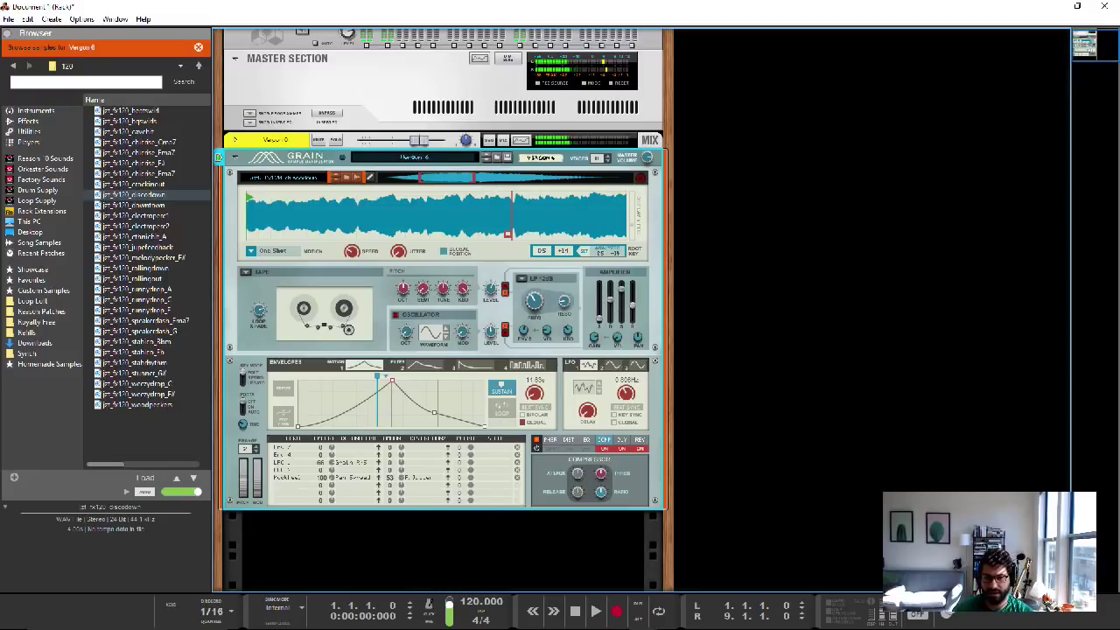
left_click(246, 273)
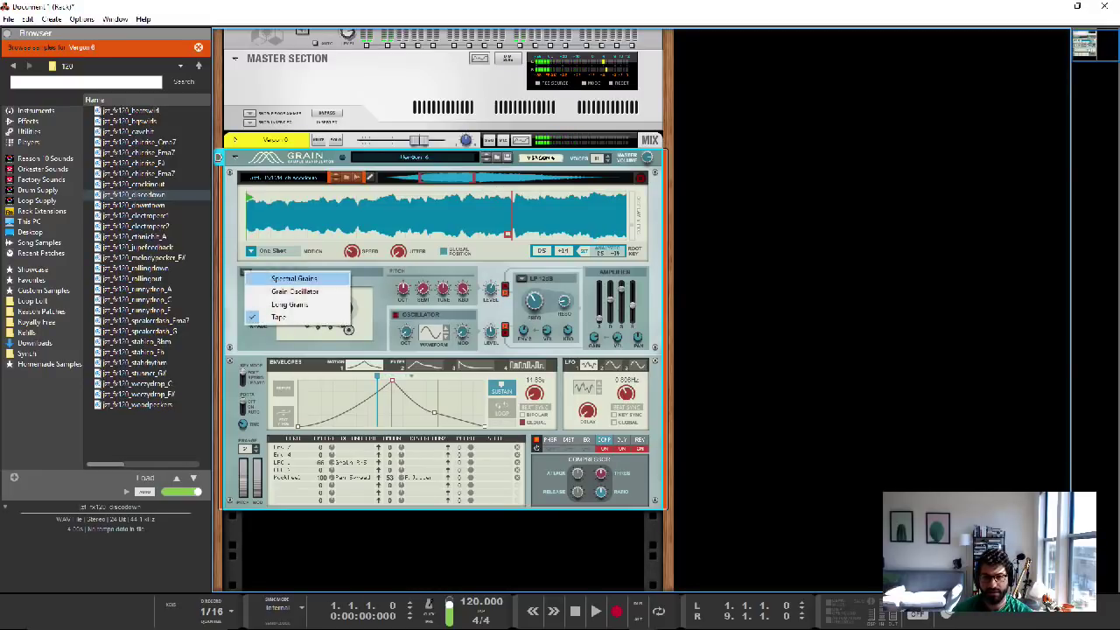
left_click(289, 278)
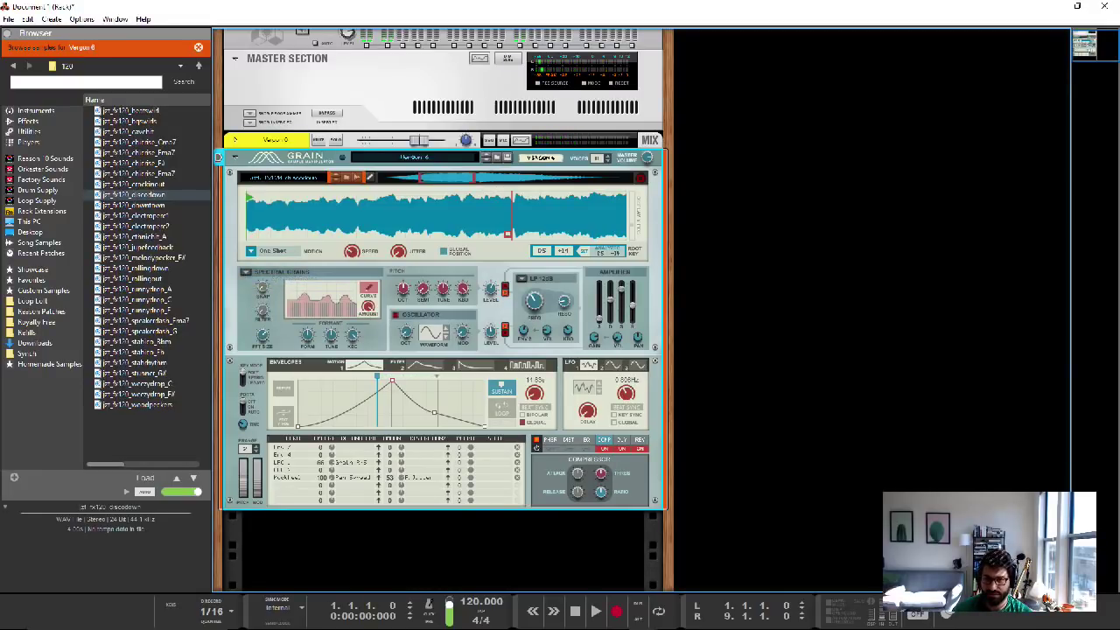
left_click_drag(263, 317, 262, 313)
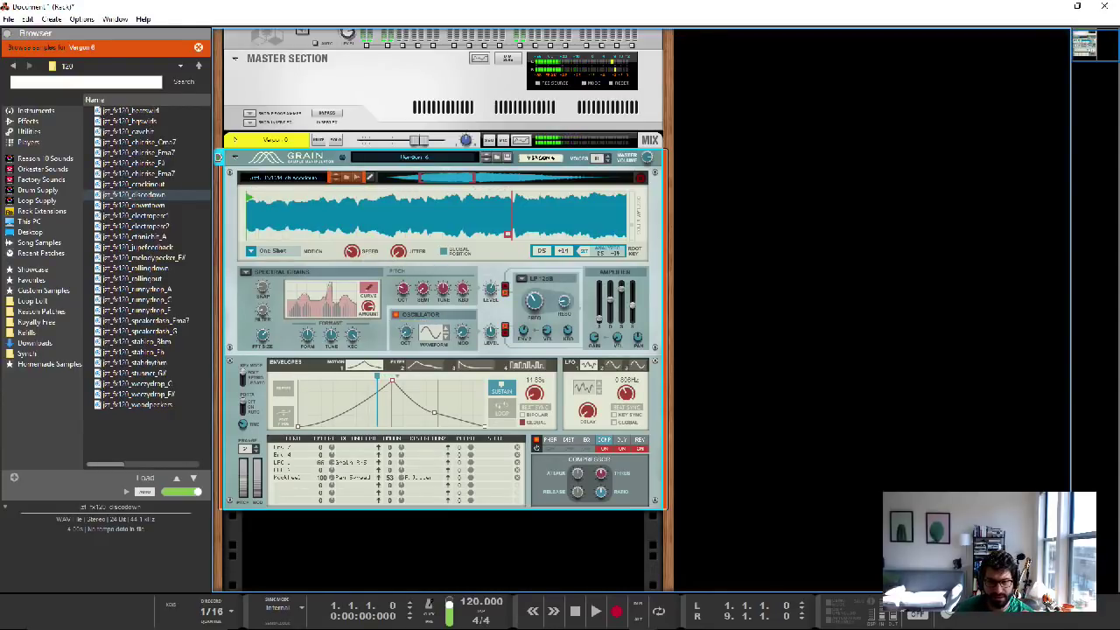
Cycle the oscillator through several waveforms, including sawtooth, ending on a new shape
left_click(445, 330)
left_click(445, 330)
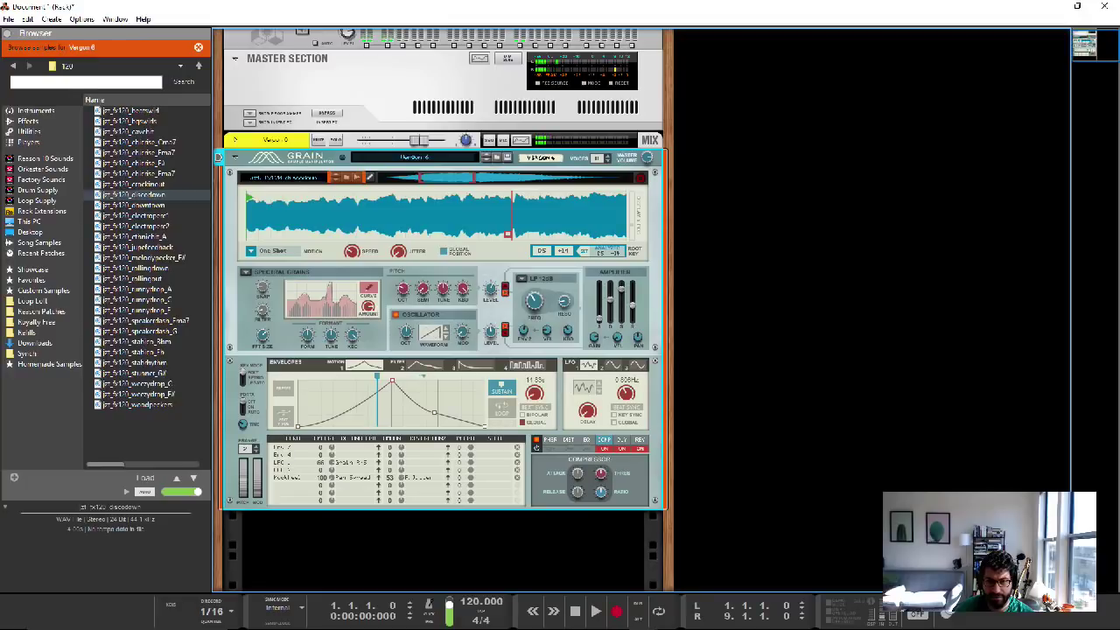
left_click(445, 330)
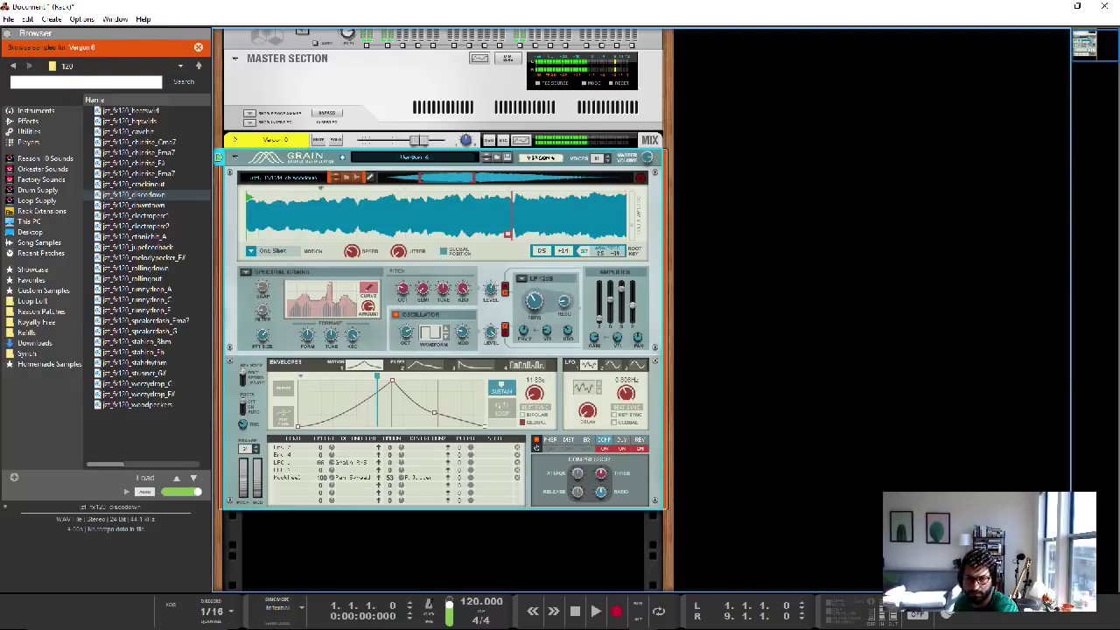
left_click(430, 332)
left_click(445, 335)
left_click(445, 335)
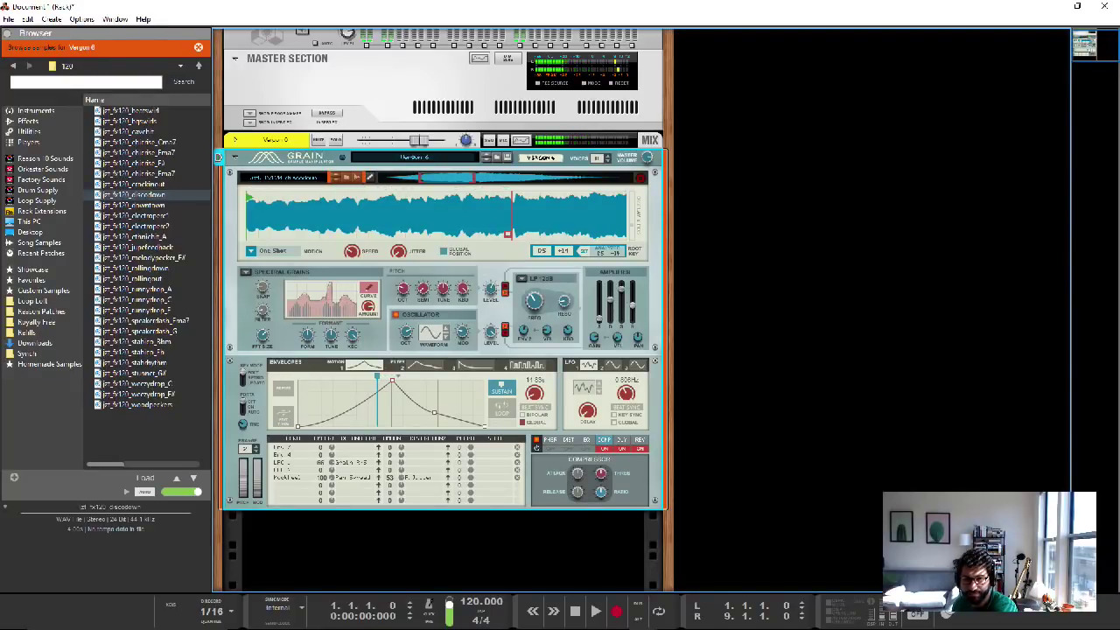
left_click(445, 335)
left_click(445, 335)
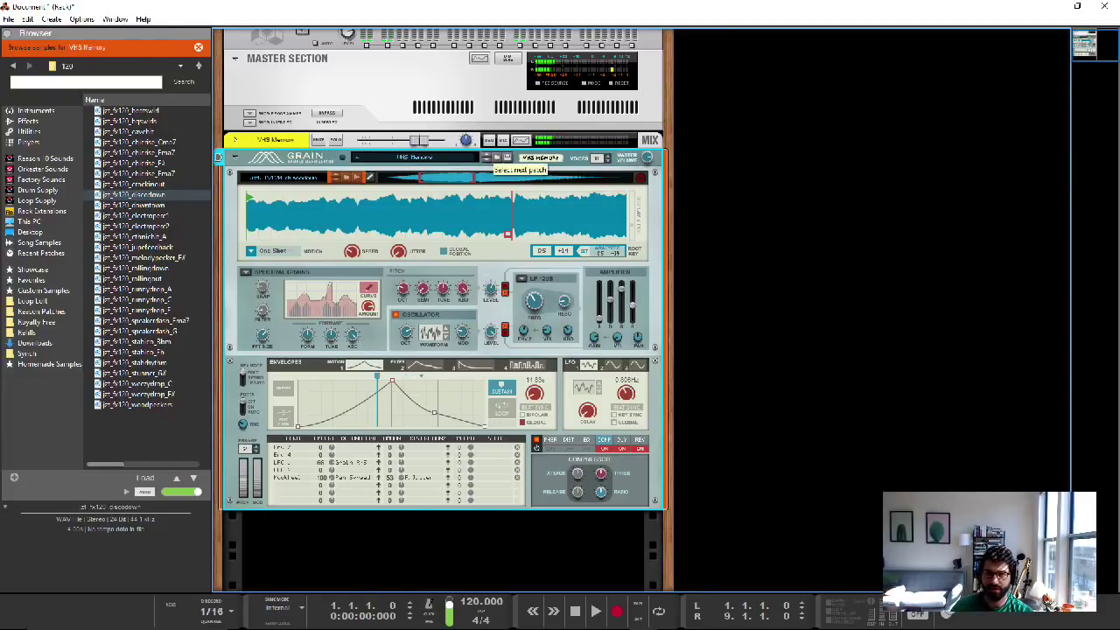
Step to the next patch, VHS Memory, in Grain
left_click(497, 157)
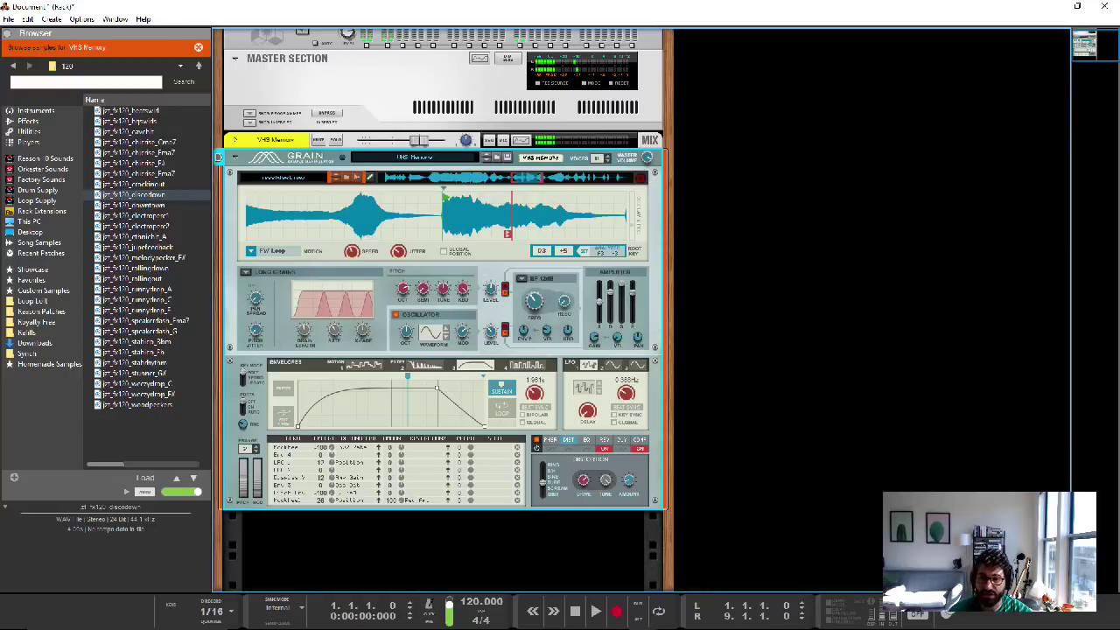
Move COMP to third place after DIST, view reverb and delay settings, then show the patch list
left_click_drag(639, 439, 587, 439)
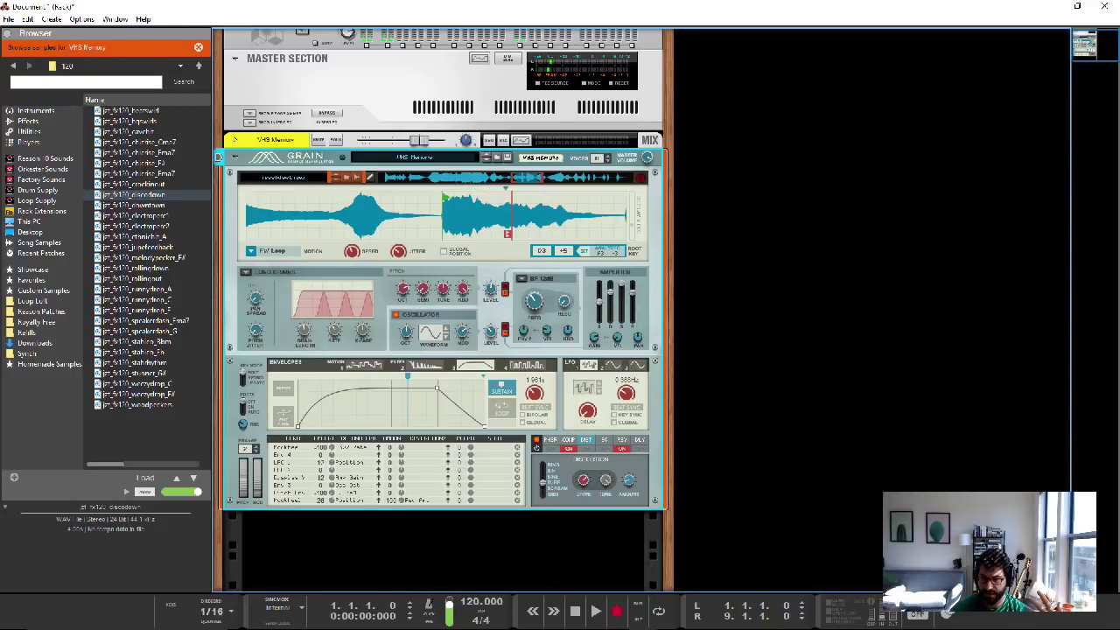
left_click(622, 439)
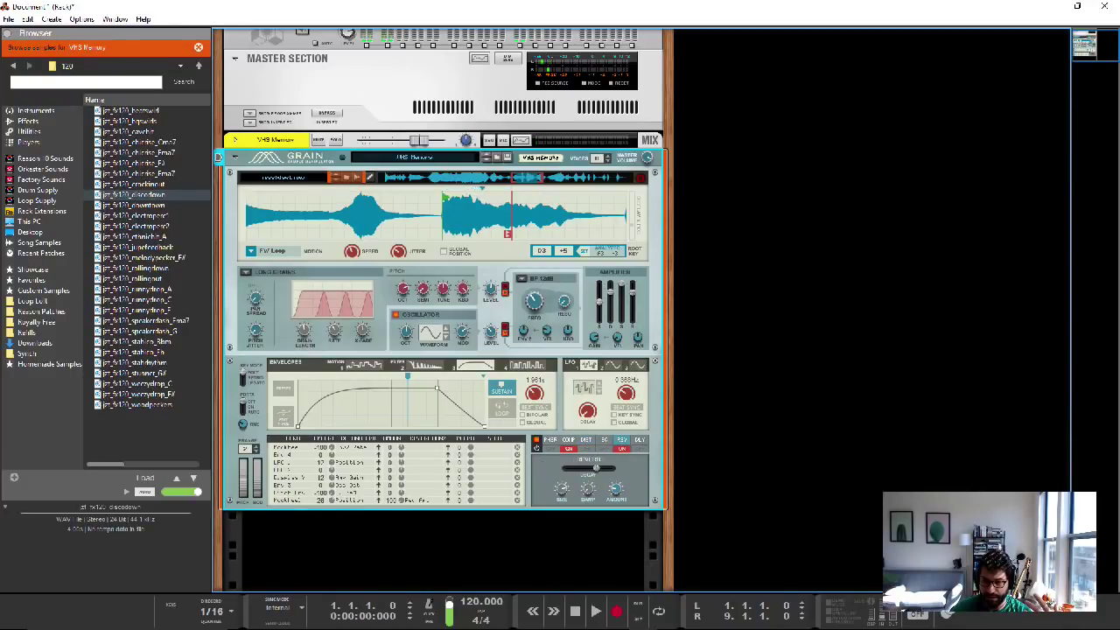
left_click(640, 439)
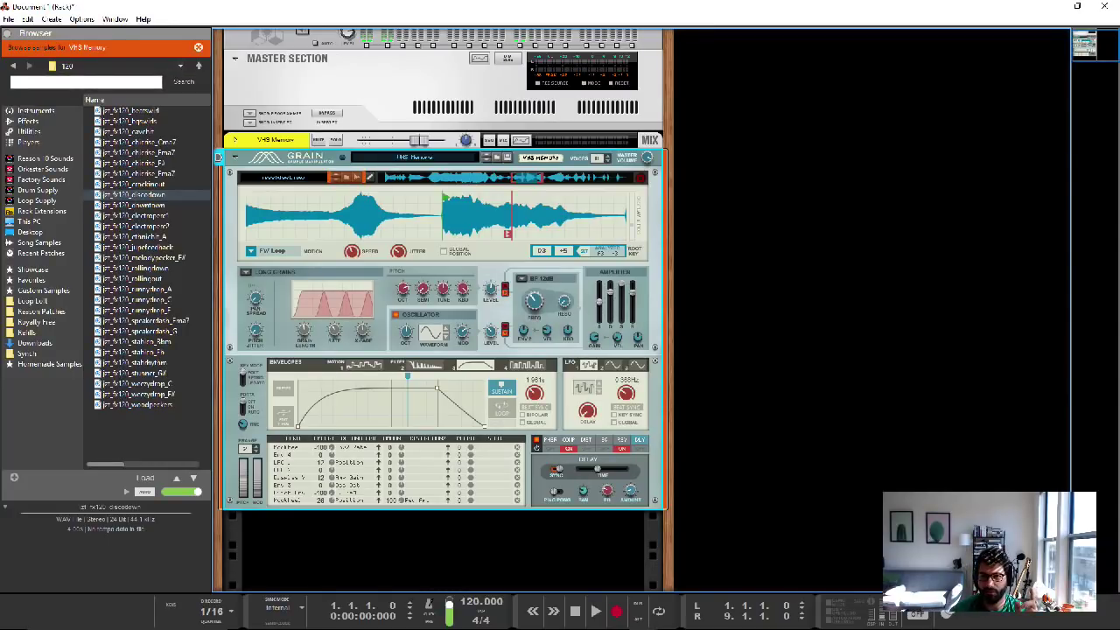
left_click(436, 157)
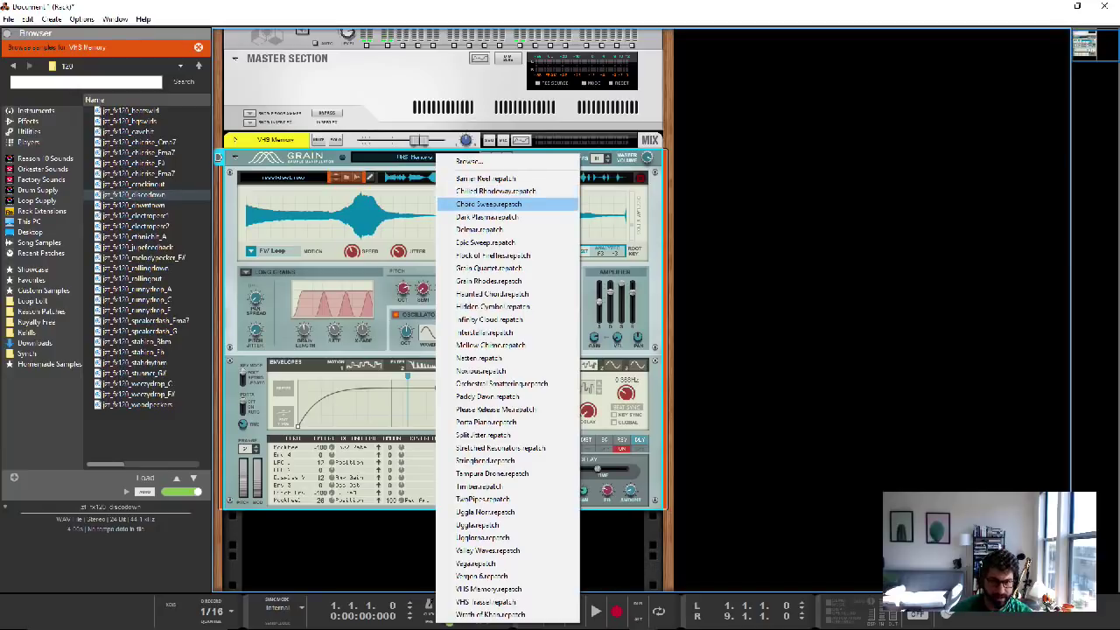
Choose Chilled Rhodeway.repatch from Grain's patch list
left_click(495, 191)
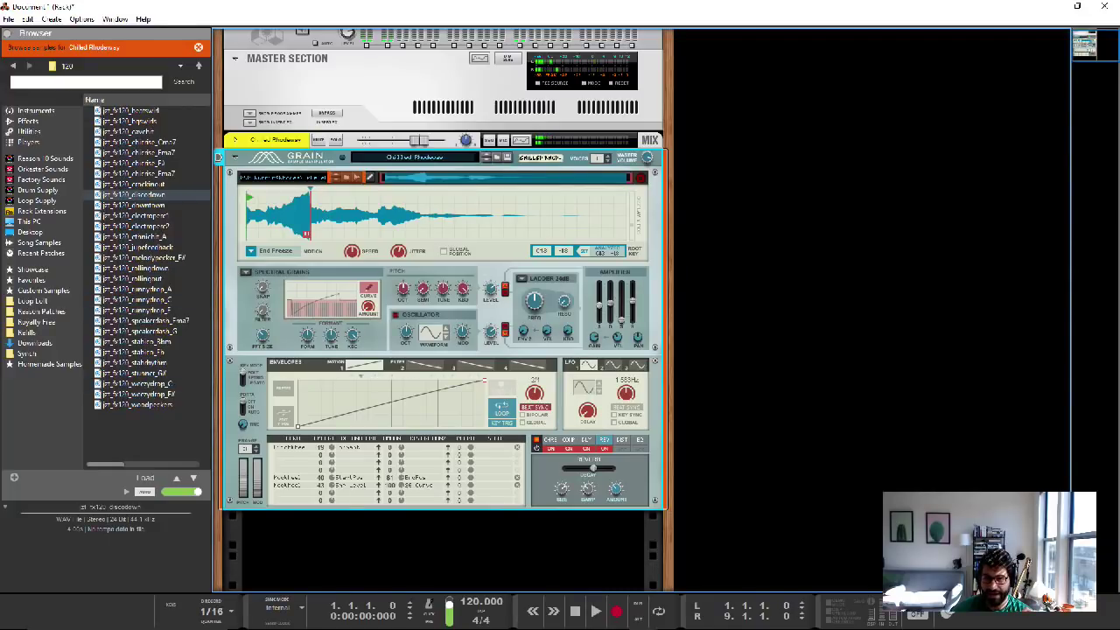
Pick Tape from Grain's grain engine menu, replacing Spectral Grains
left_click(263, 272)
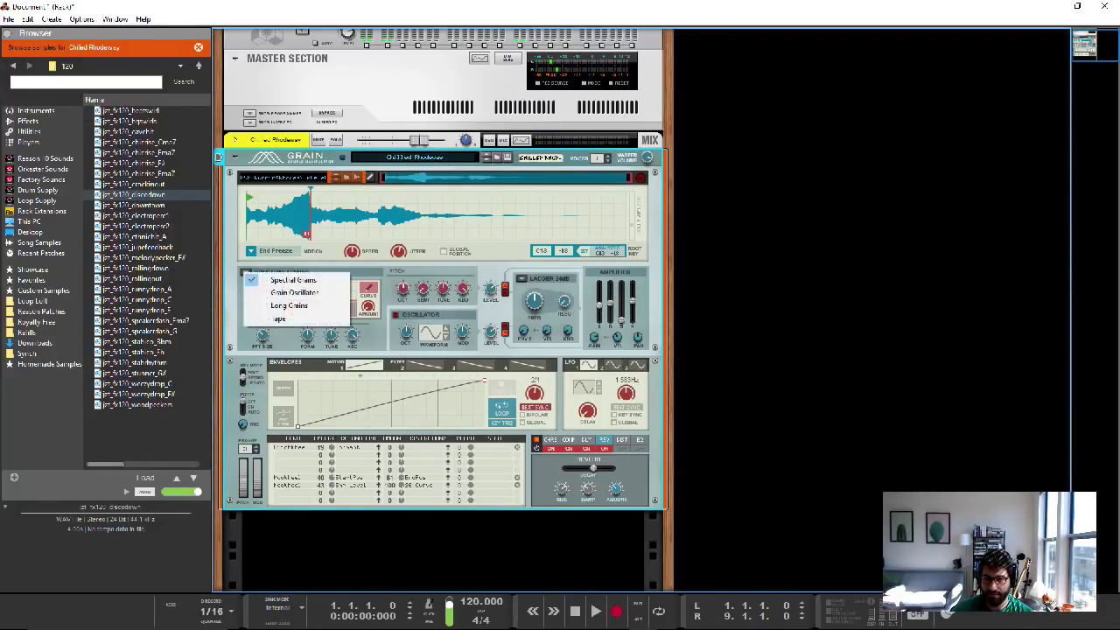
left_click(276, 320)
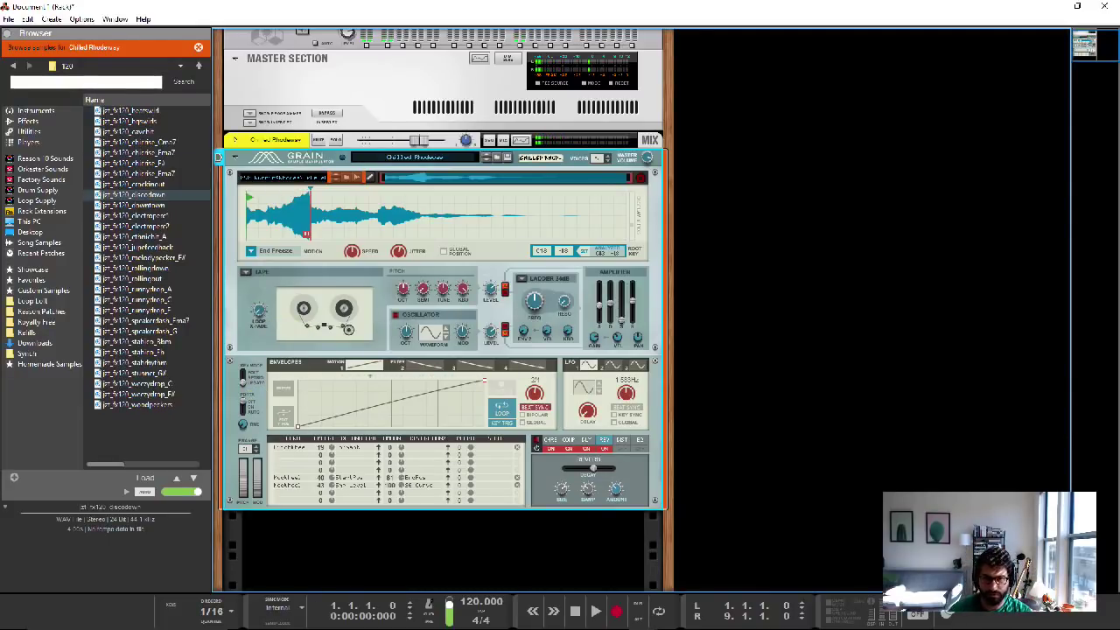
Load the Glitch Crush patch from the Grain Sample Manipulator FX folder onto Grain
left_click(506, 157)
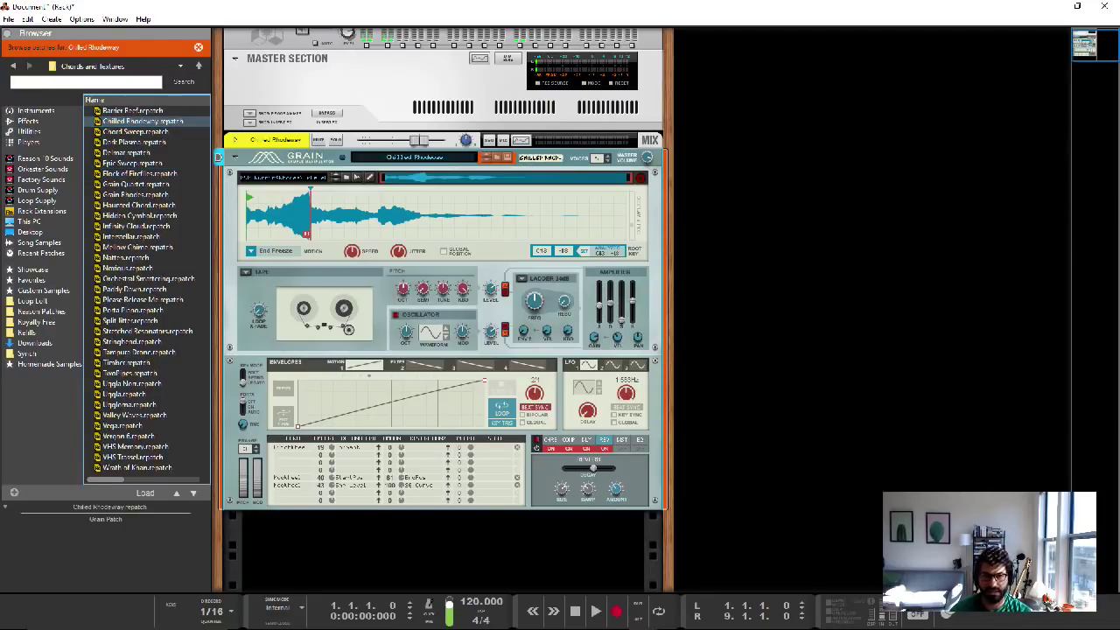
left_click(198, 66)
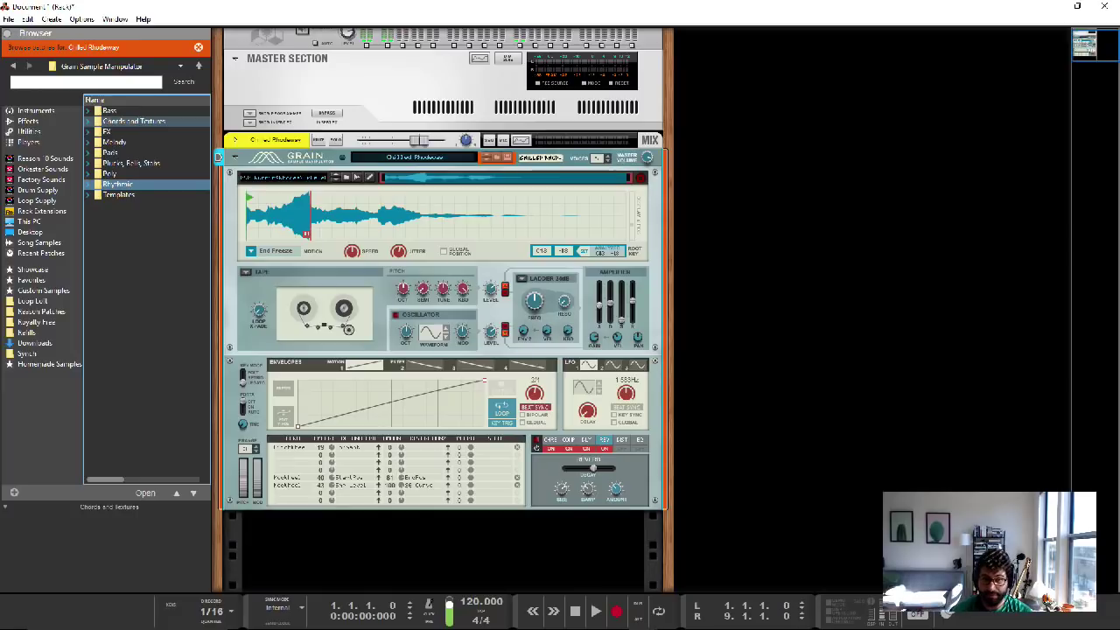
left_click(107, 131)
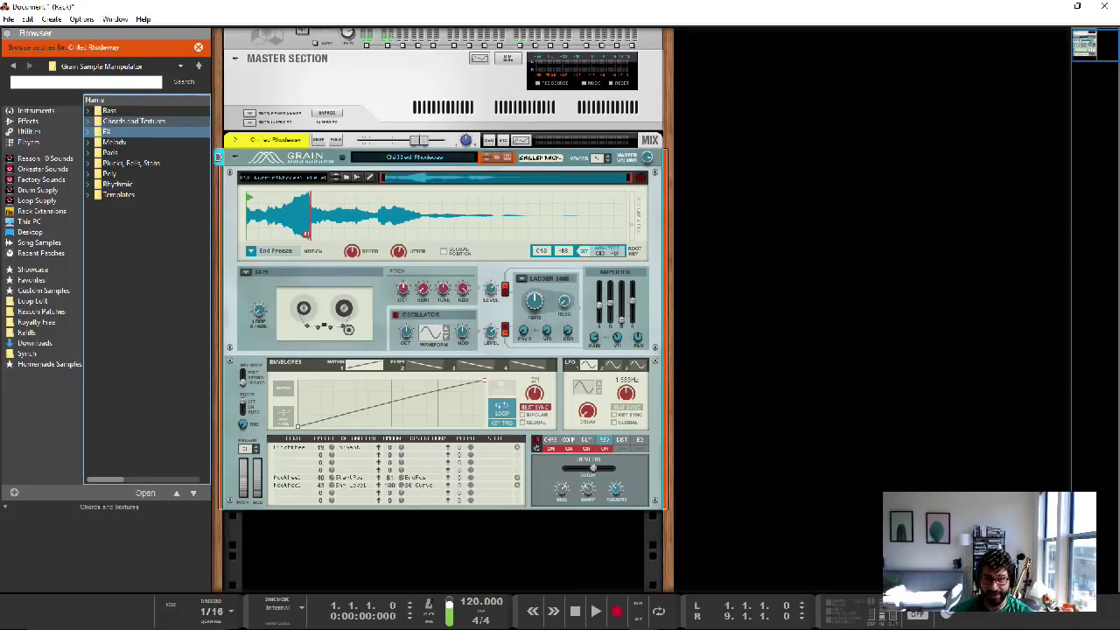
left_click(117, 184)
key("Up")
key("Up")
key("Up")
key("Up")
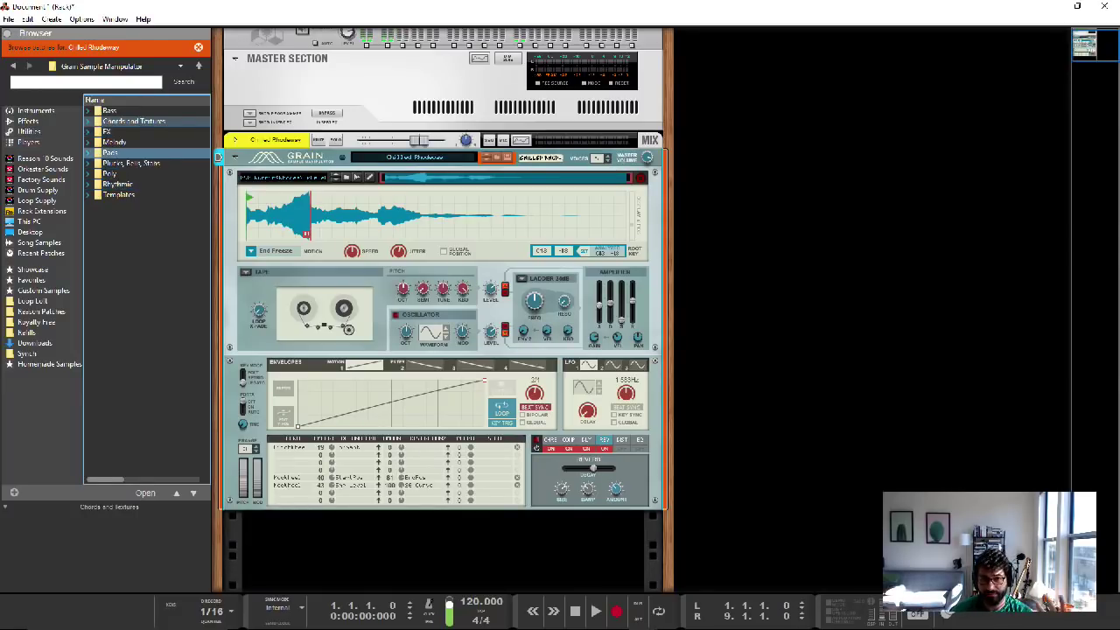
key("Down")
key("Down")
key("Down")
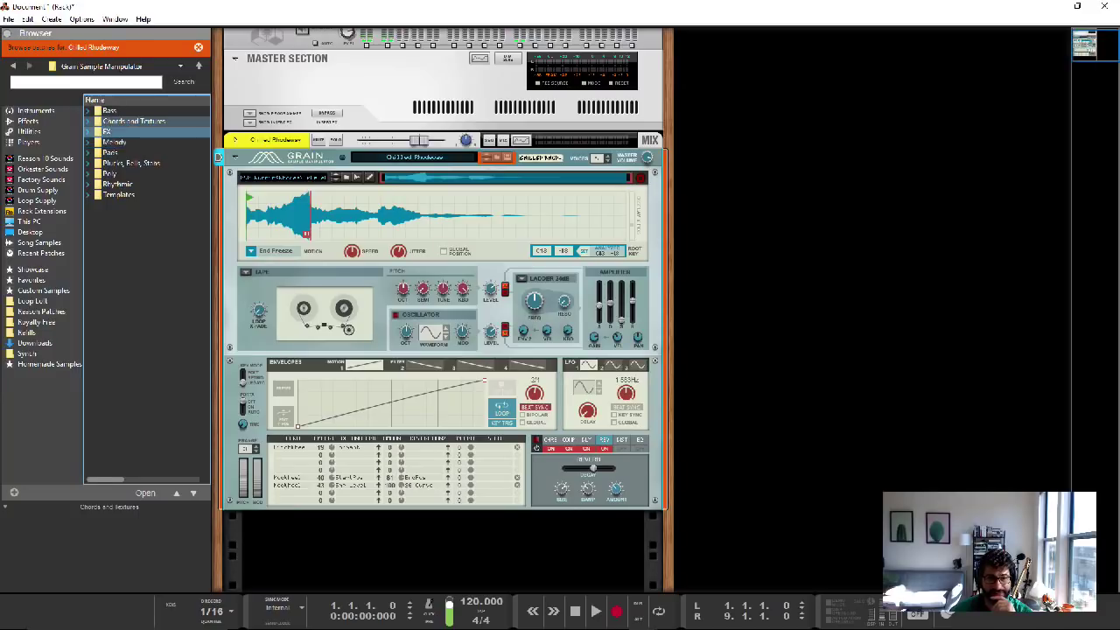
key("Up")
key("Up")
key("Up")
key("Up")
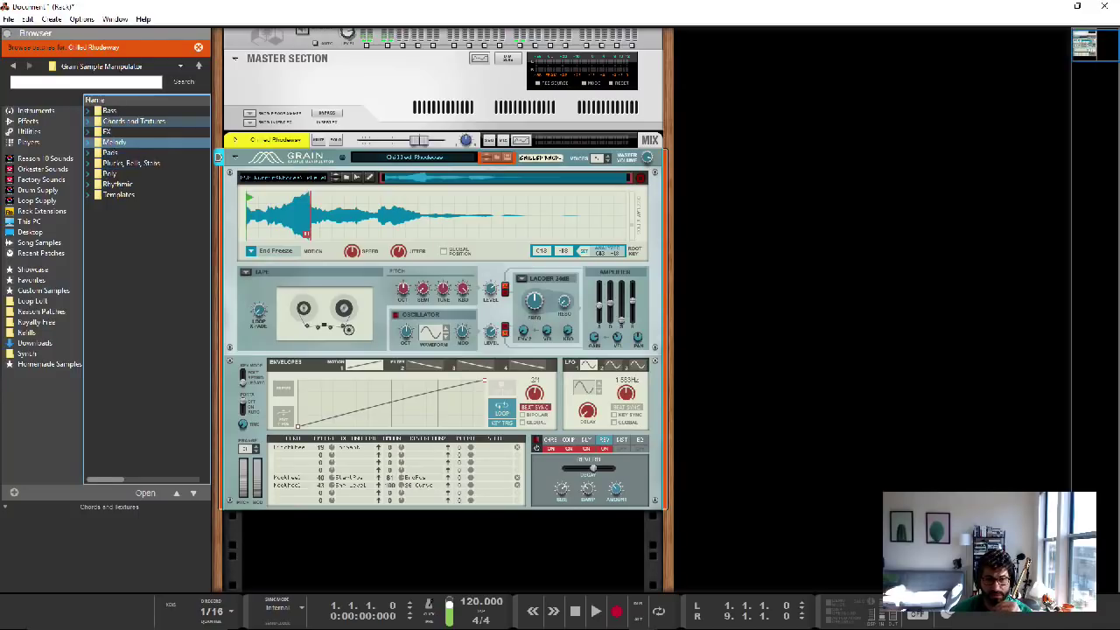
key("Return")
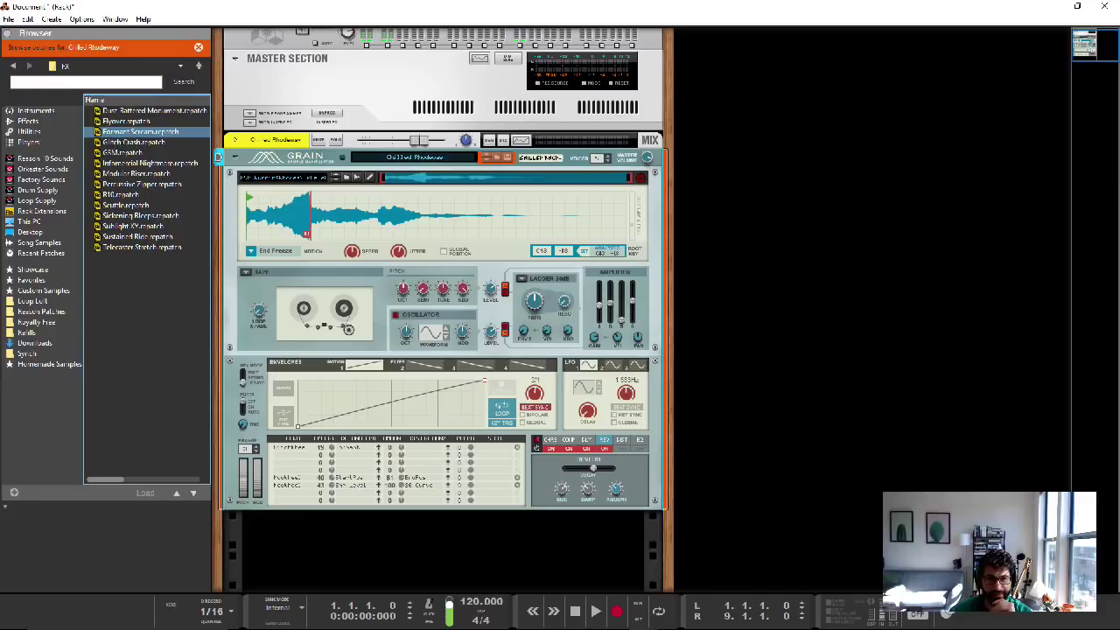
key("Down")
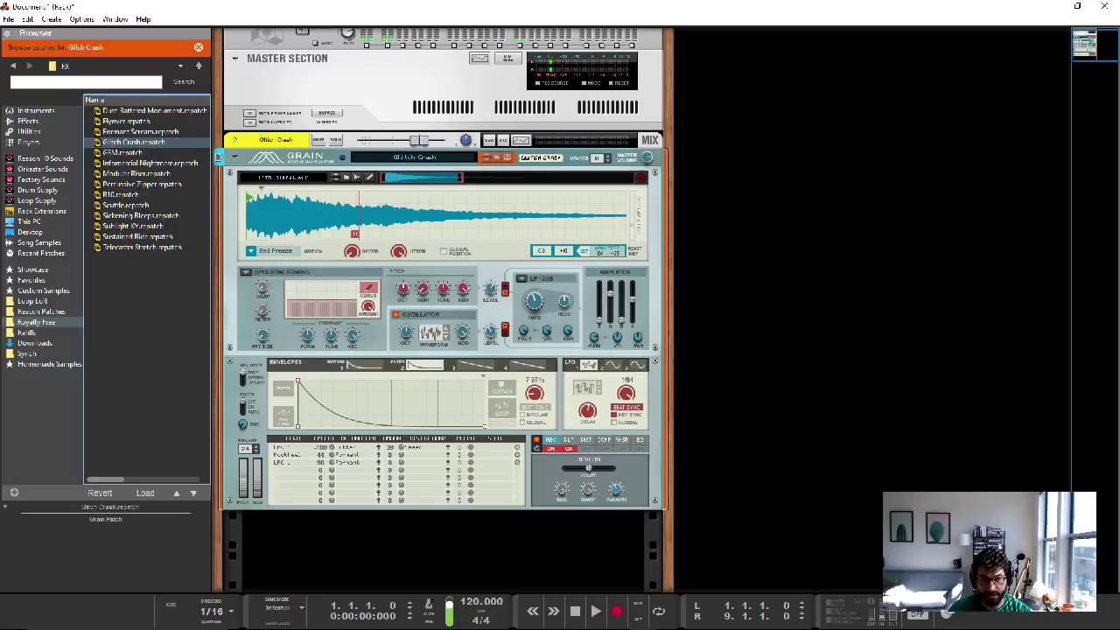
Load the jrt_mcl120_calmnight_Cmaj7 loop from Jazztronica's melodic loops 120 folder as Grain's sample
left_click(26, 333)
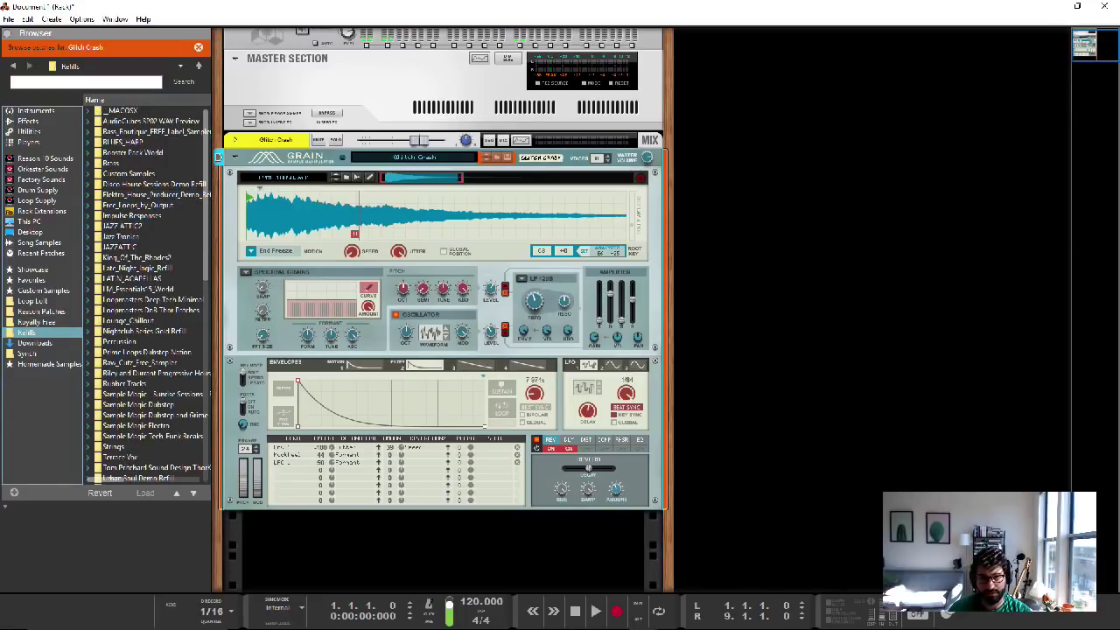
left_click(354, 176)
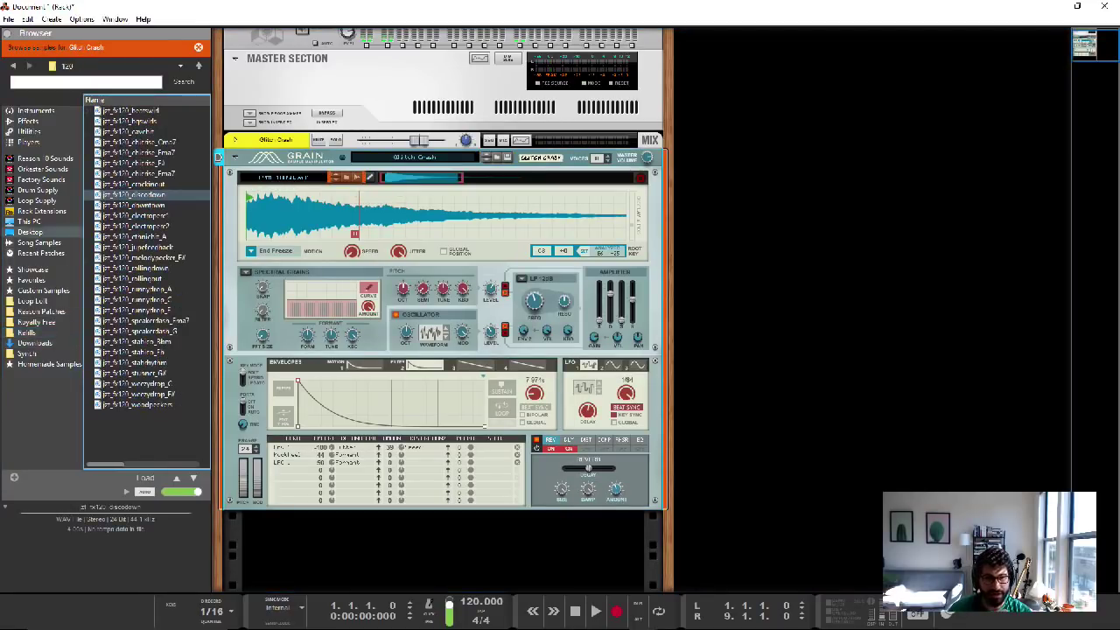
left_click(198, 66)
left_click(198, 65)
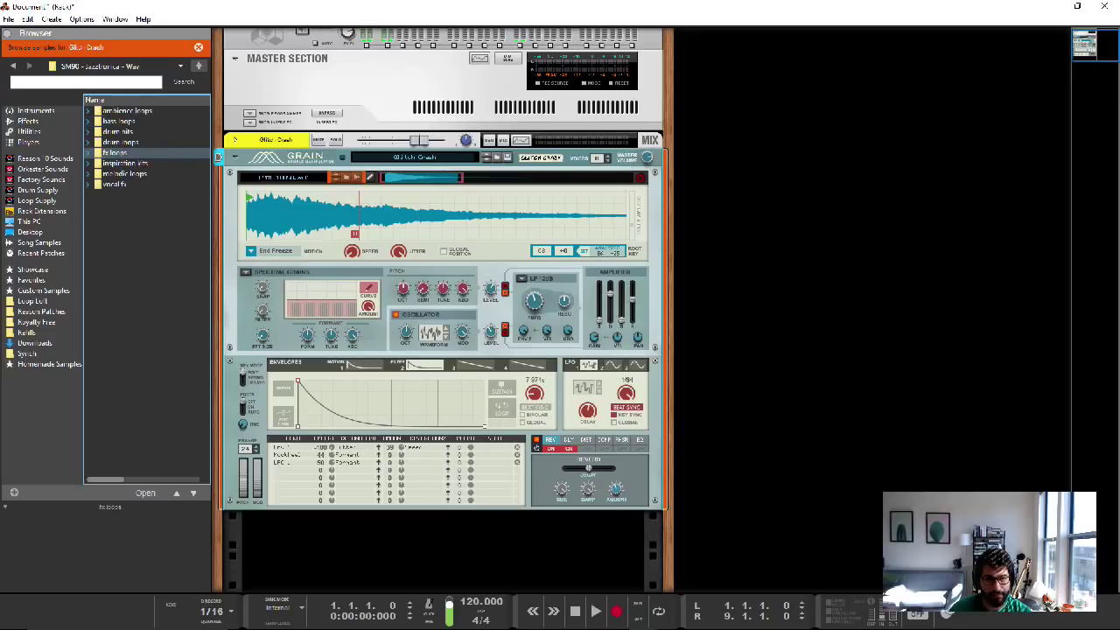
double_click(124, 173)
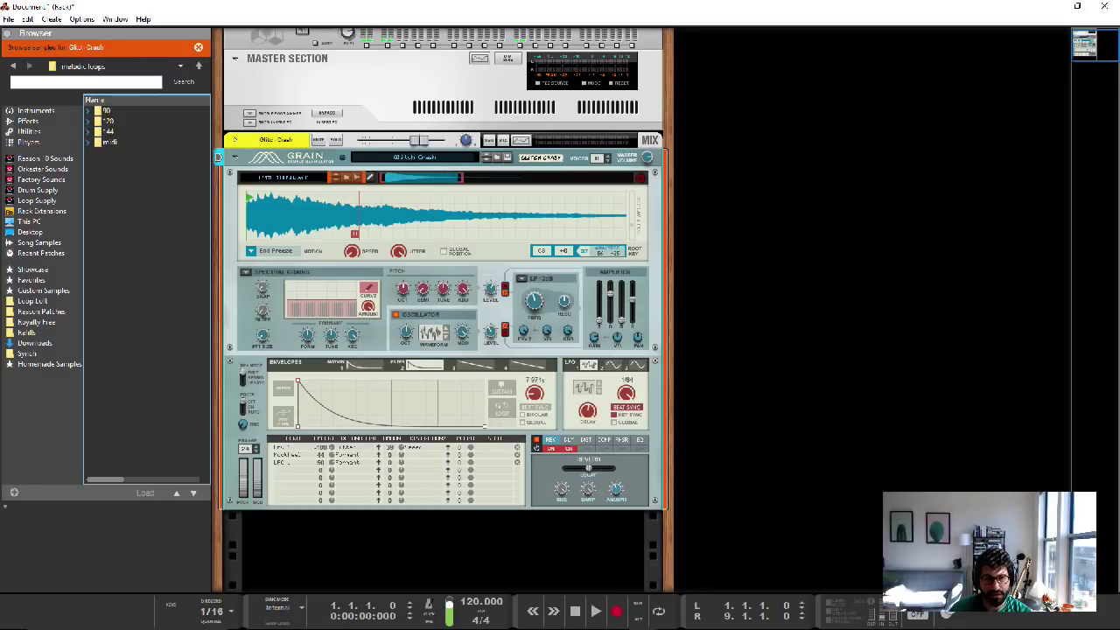
double_click(107, 121)
left_click(131, 184)
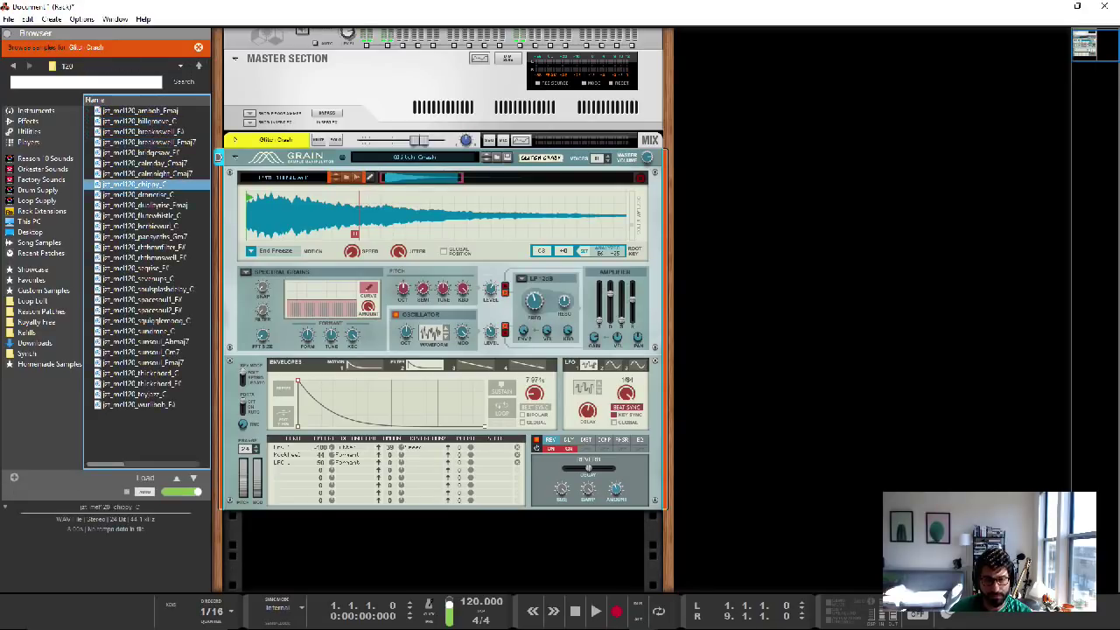
left_click(140, 173)
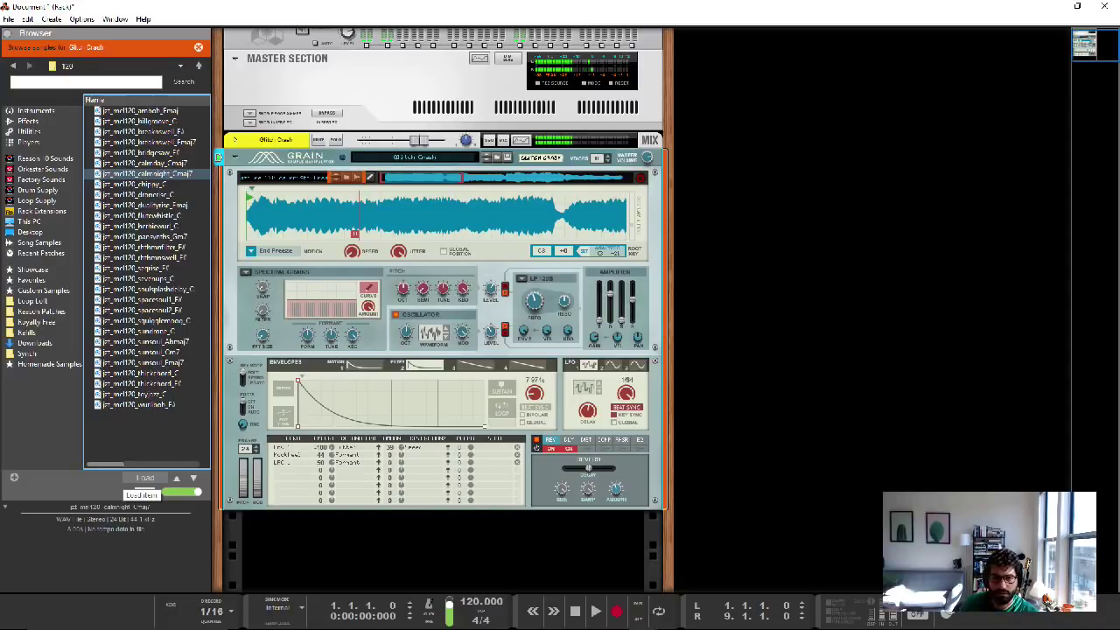
Switch Grain's engine from Spectral Grains to Long Grains, then go up one browser folder
left_click(280, 272)
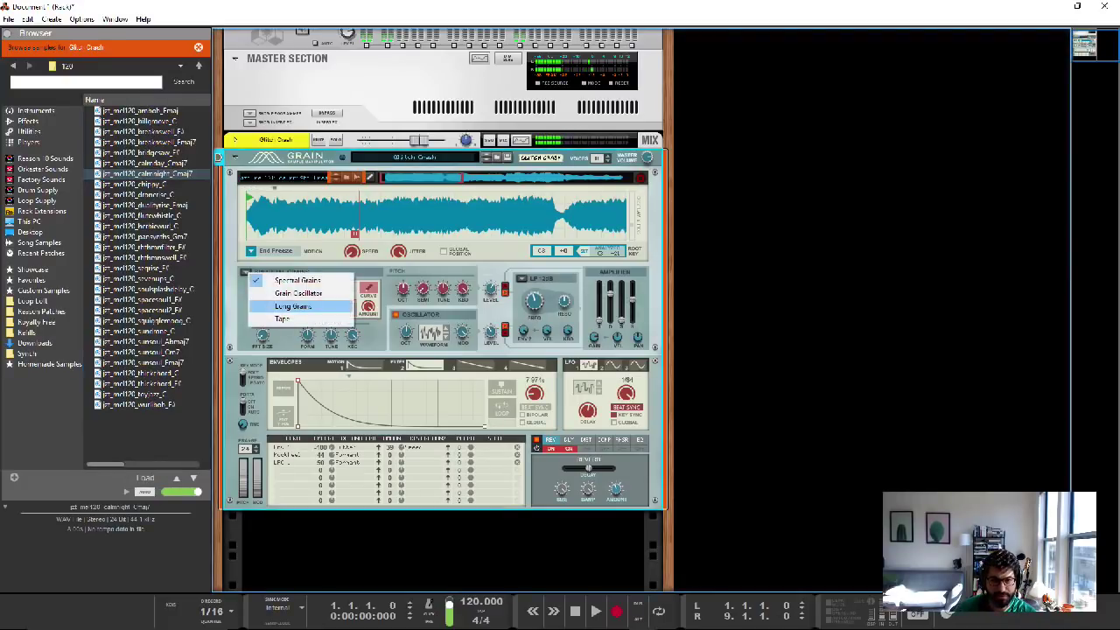
left_click(293, 306)
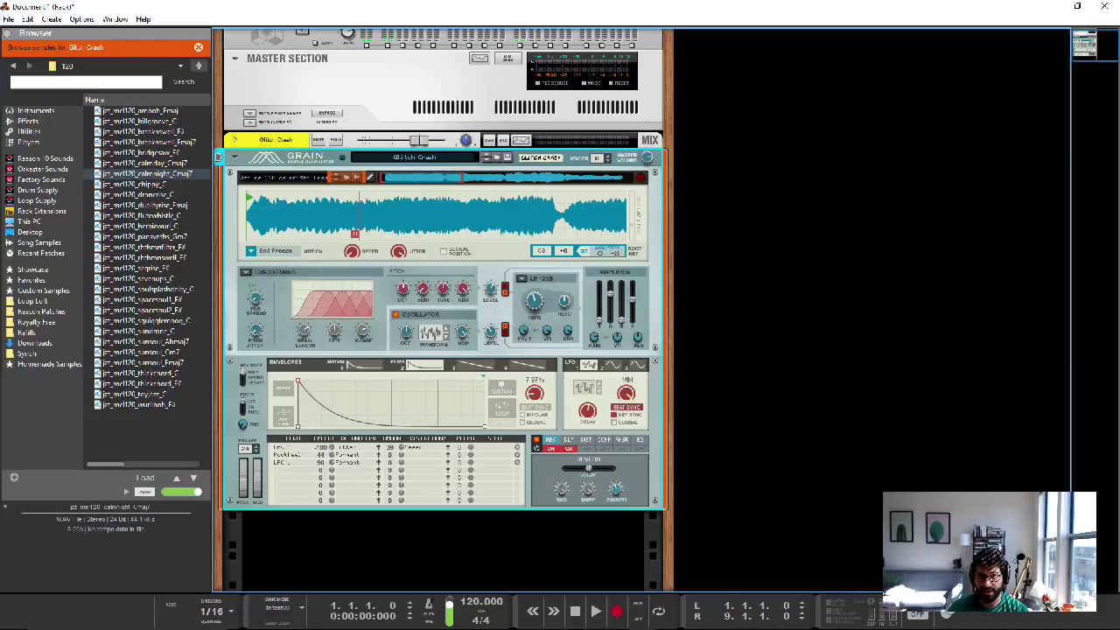
left_click(198, 66)
Drag Solemn Heaven from the Plucks, Bells, Stabs patch folder onto Grain
left_click(198, 66)
left_click(198, 66)
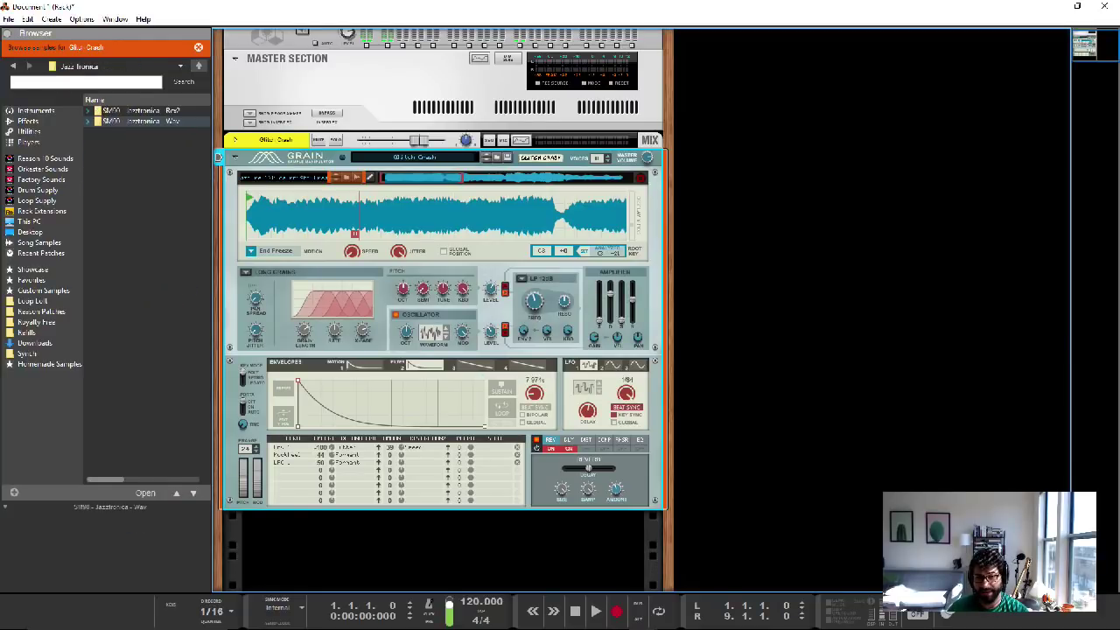
left_click(505, 158)
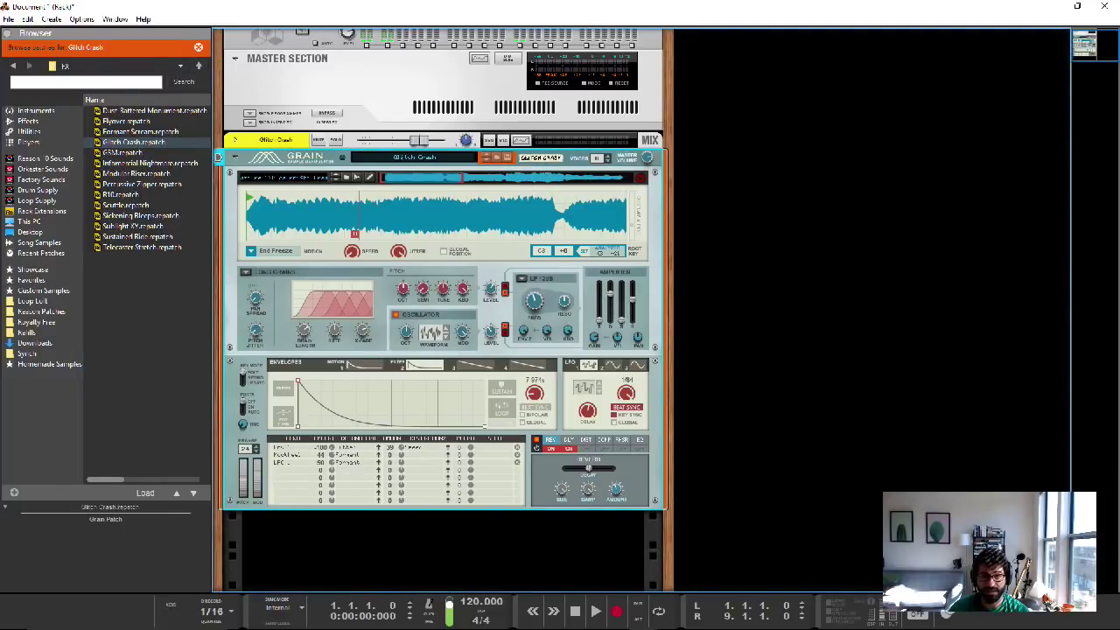
left_click(198, 66)
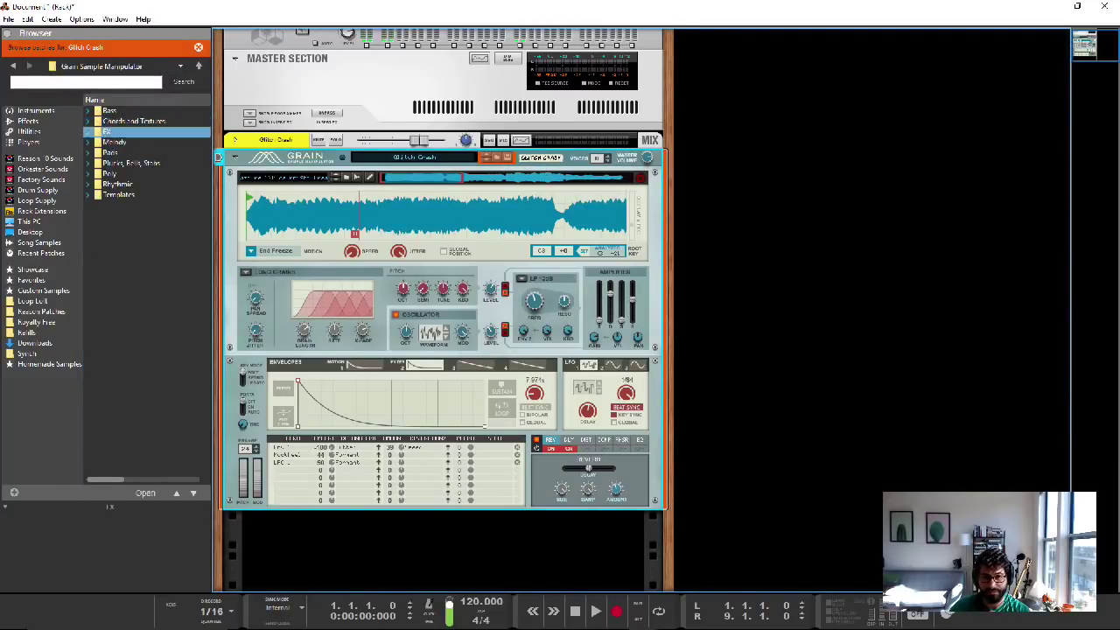
left_click(109, 173)
double_click(131, 163)
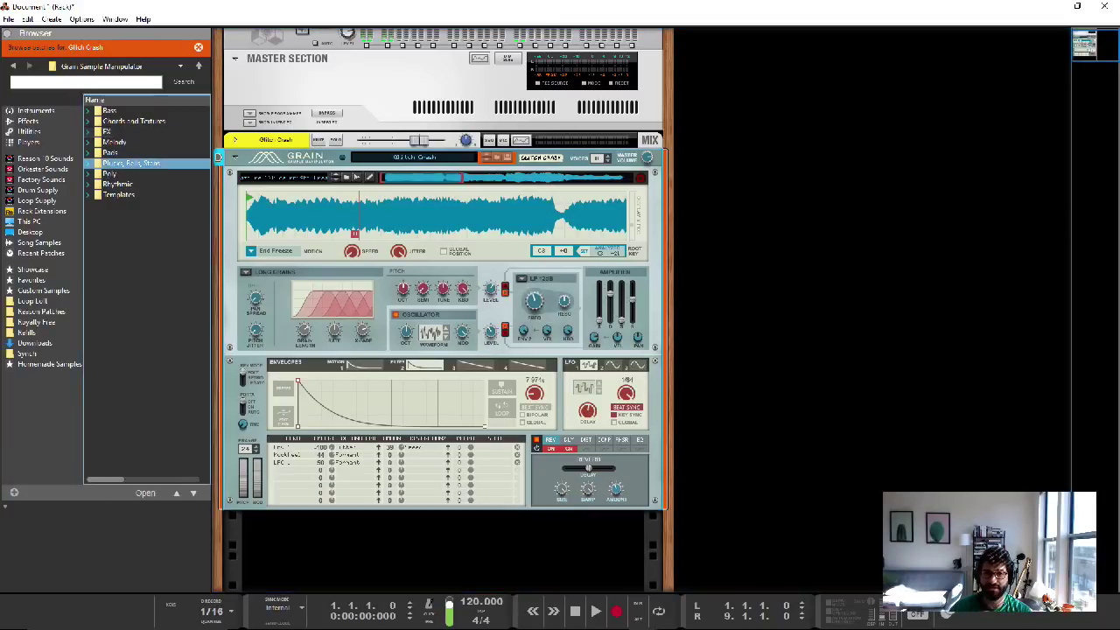
left_click_drag(140, 288, 235, 252)
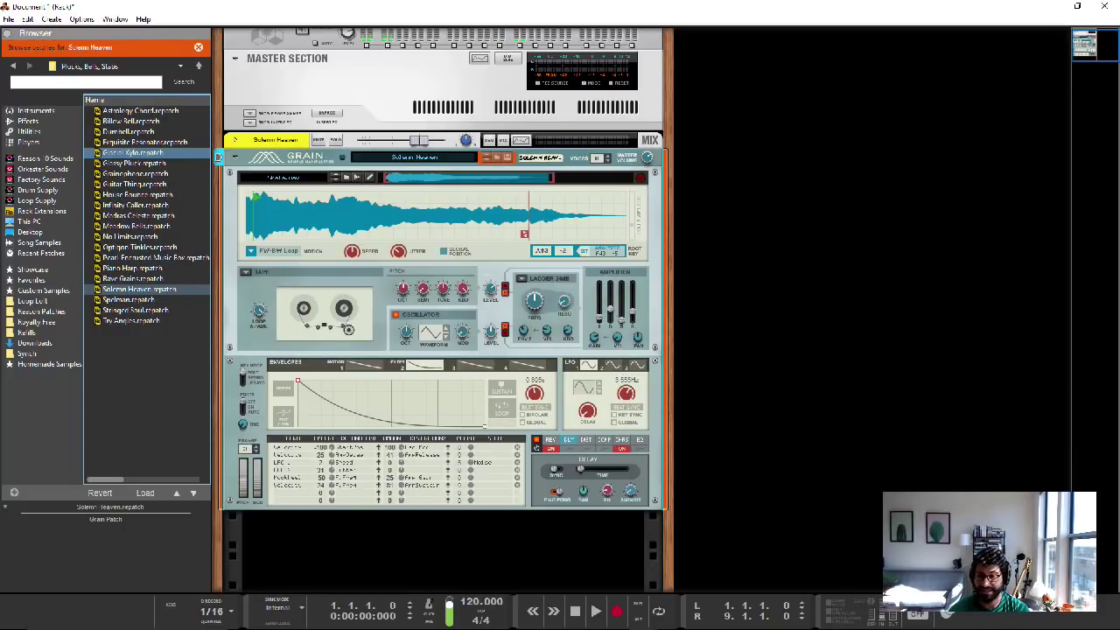
Load Stringed Soul into Grain, then replace it with Granulator from the Rhythmic folder
left_click(136, 310)
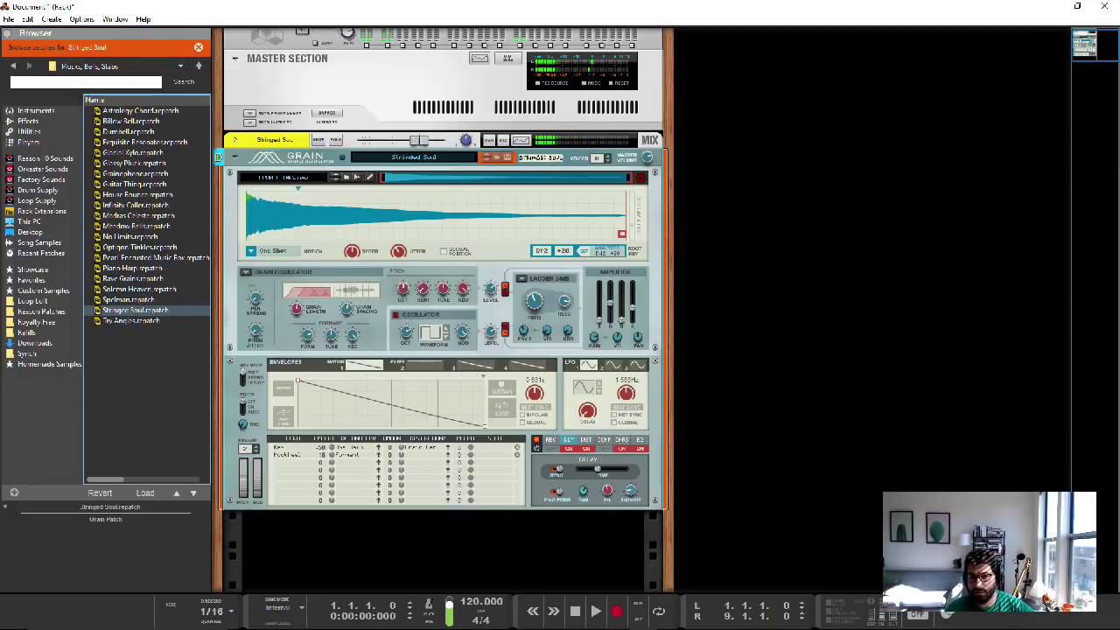
left_click(199, 66)
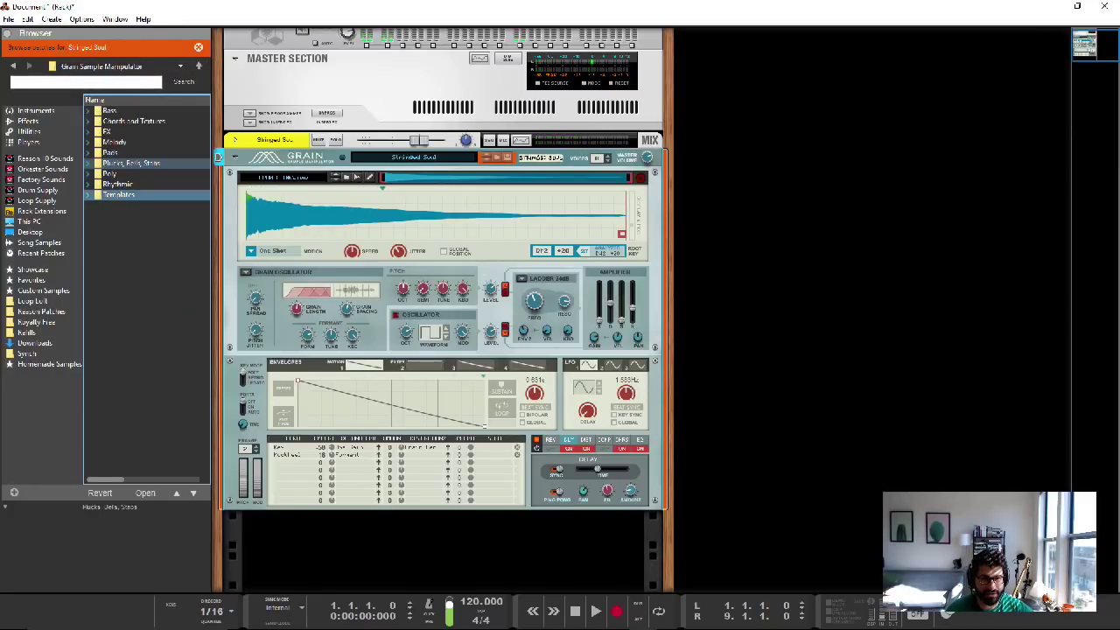
key("Up")
key("Up")
key("Down")
key("Down")
key("Return")
key("Up")
key("Up")
key("Up")
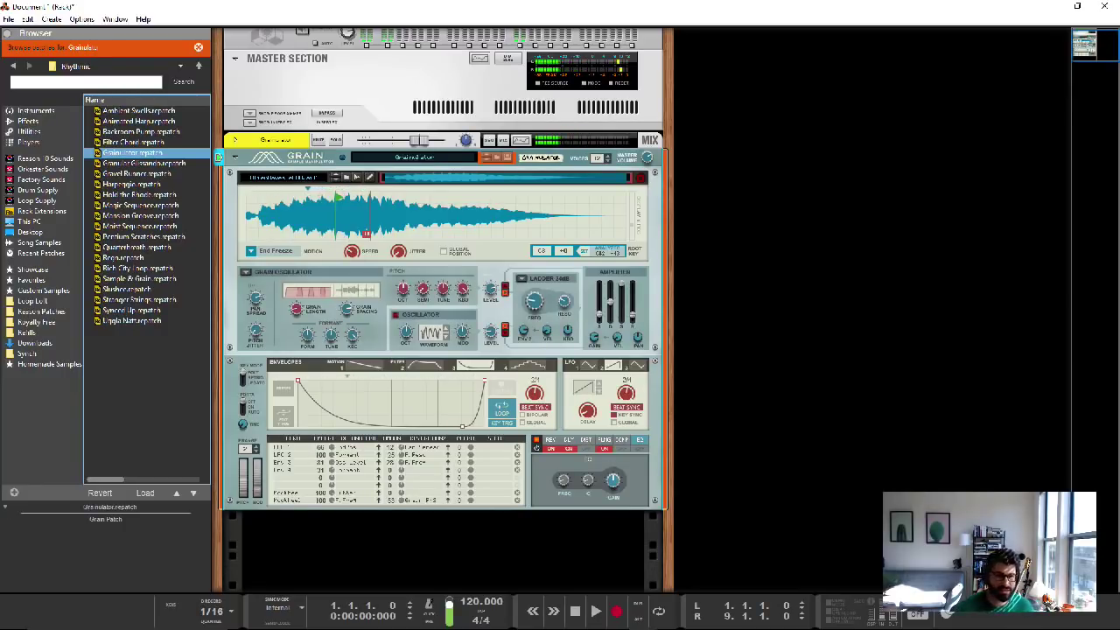
Browse Refills' Free_Loops_by_Output WAV folders, checking the Organic and Low Electronic loops
left_click(26, 333)
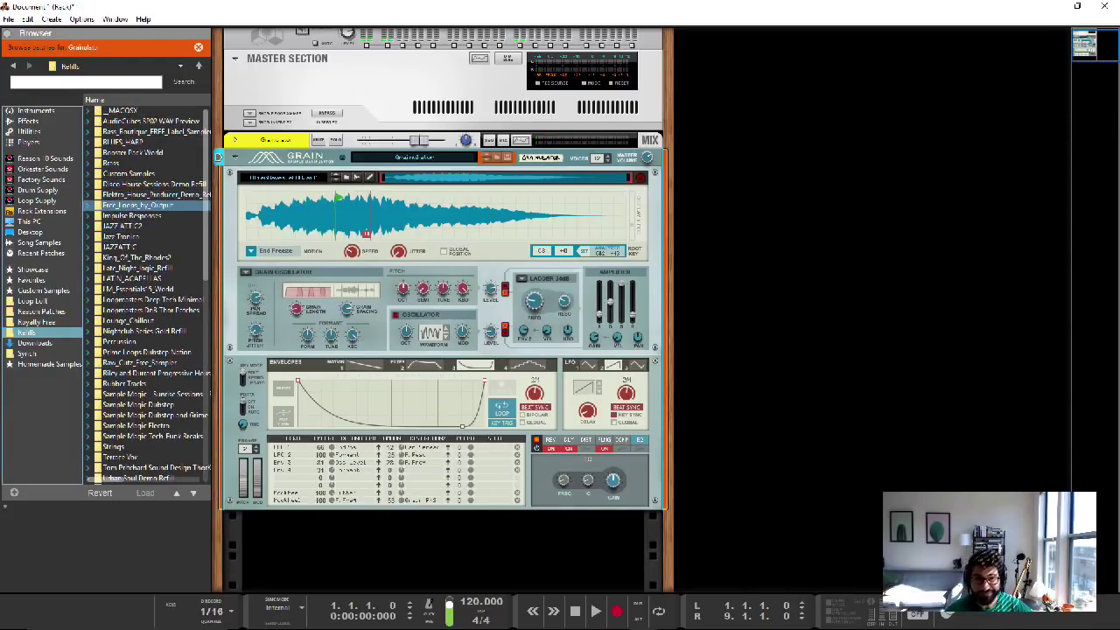
double_click(137, 205)
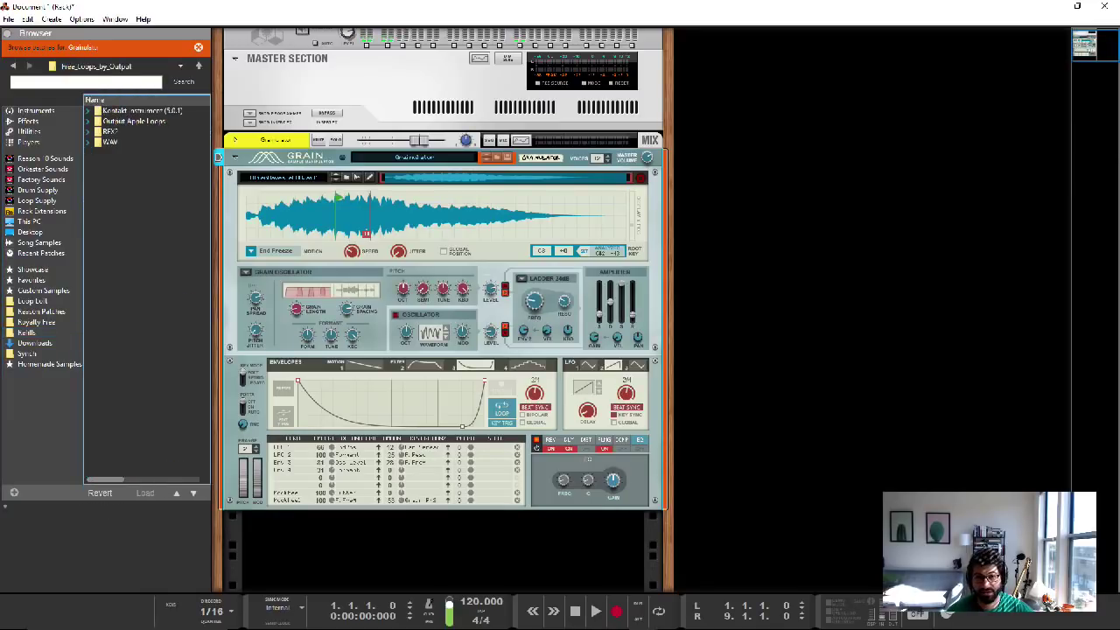
double_click(109, 142)
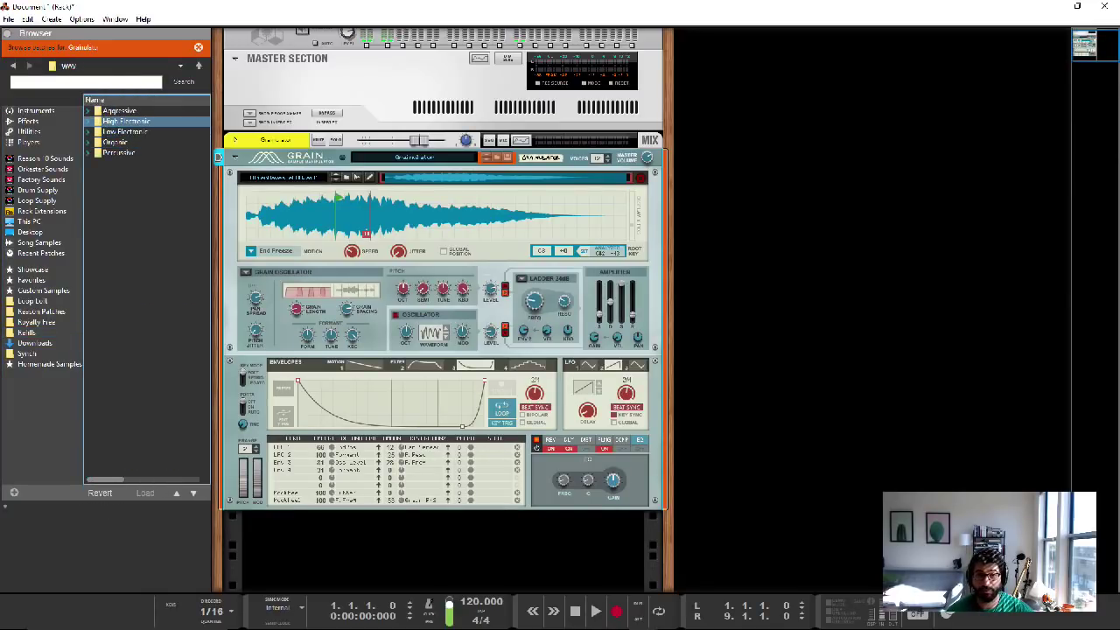
left_click(115, 142)
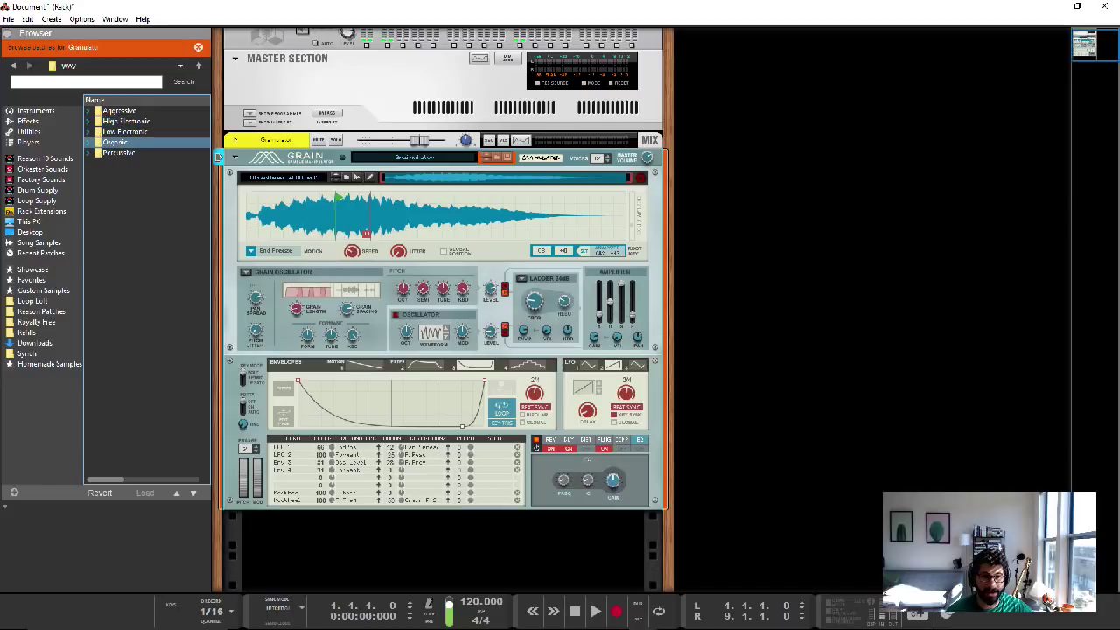
double_click(114, 142)
left_click(199, 66)
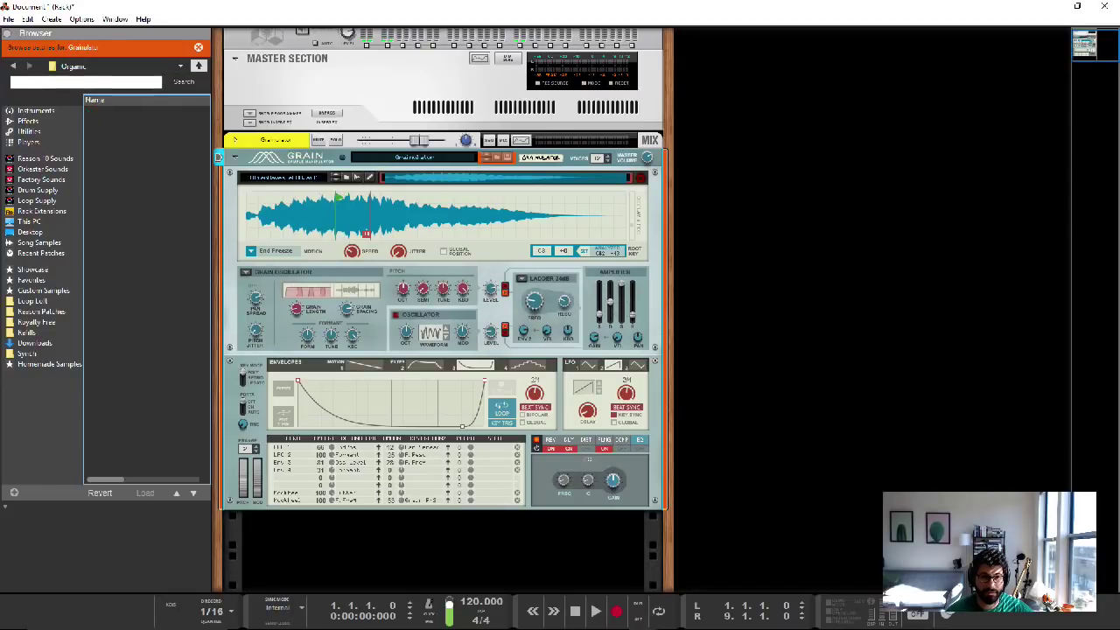
double_click(114, 131)
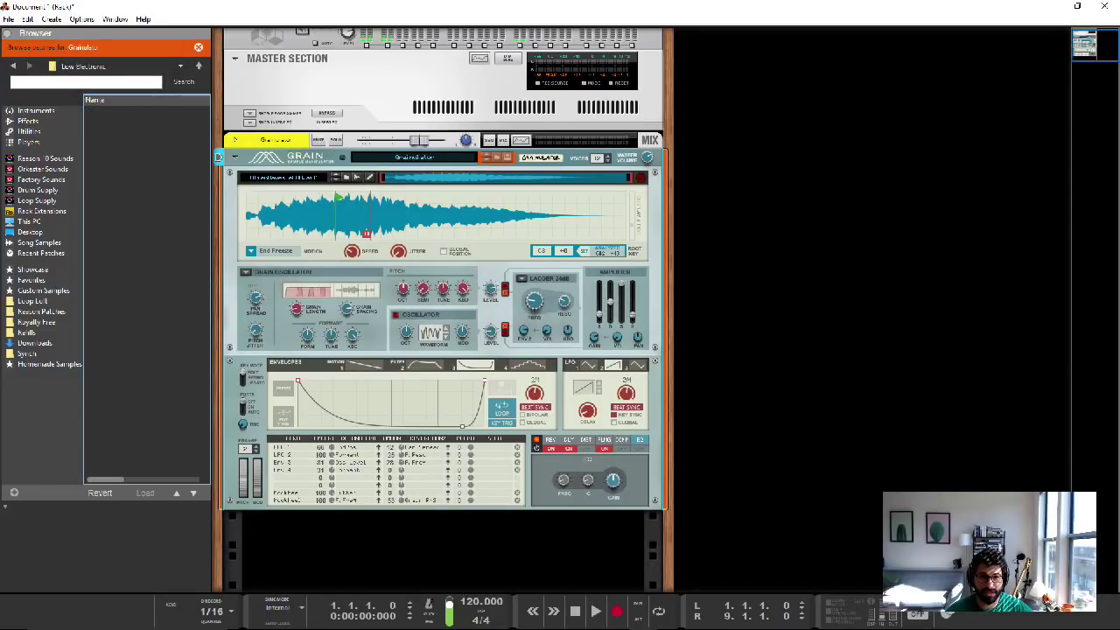
left_click(144, 173)
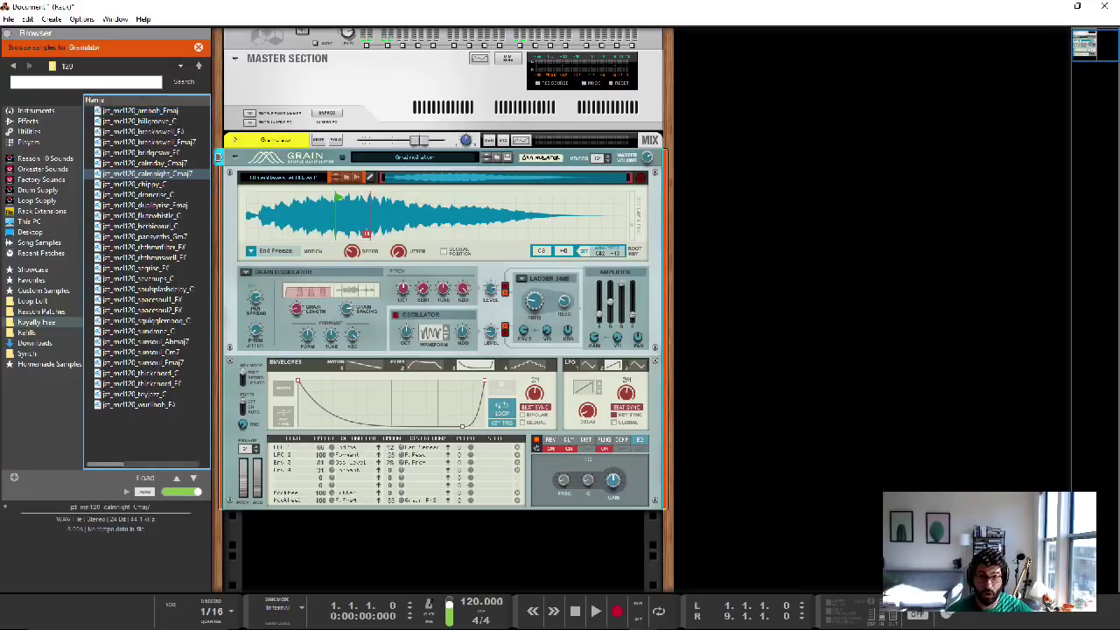
left_click(27, 332)
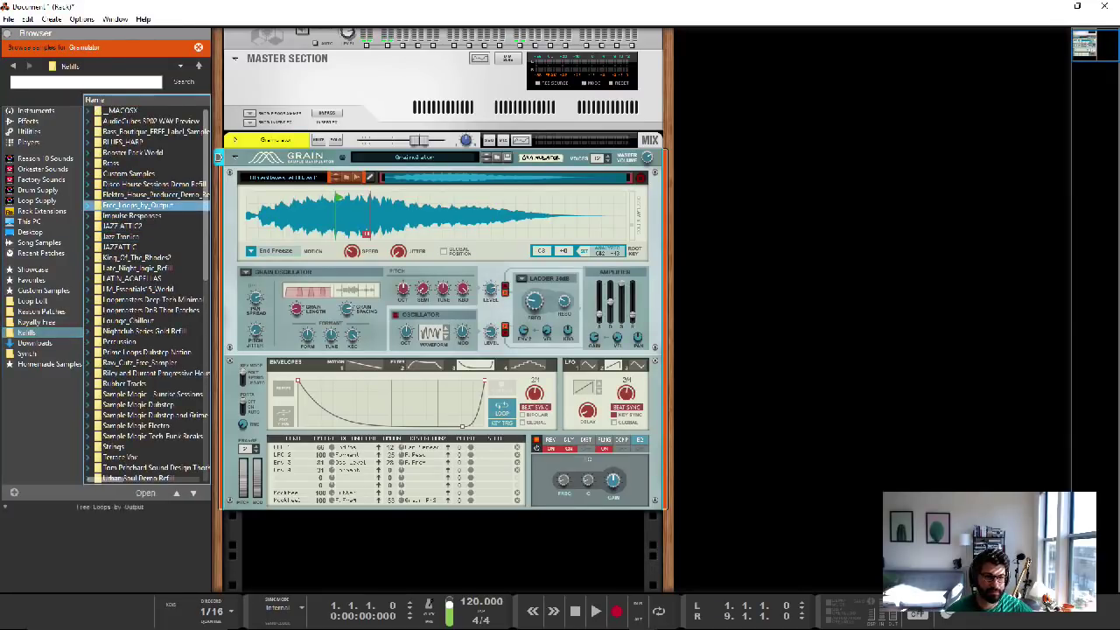
double_click(122, 226)
double_click(114, 133)
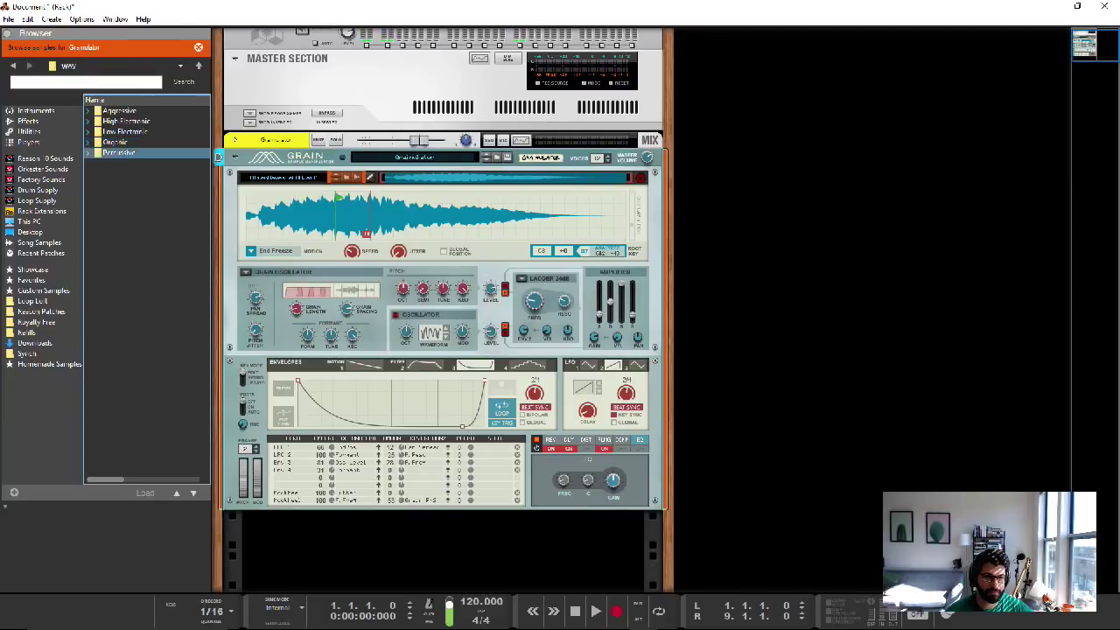
Load Low Electronic 3 120 BPM C from the Low Electronic folder as Grain's sample
double_click(123, 131)
left_click(140, 132)
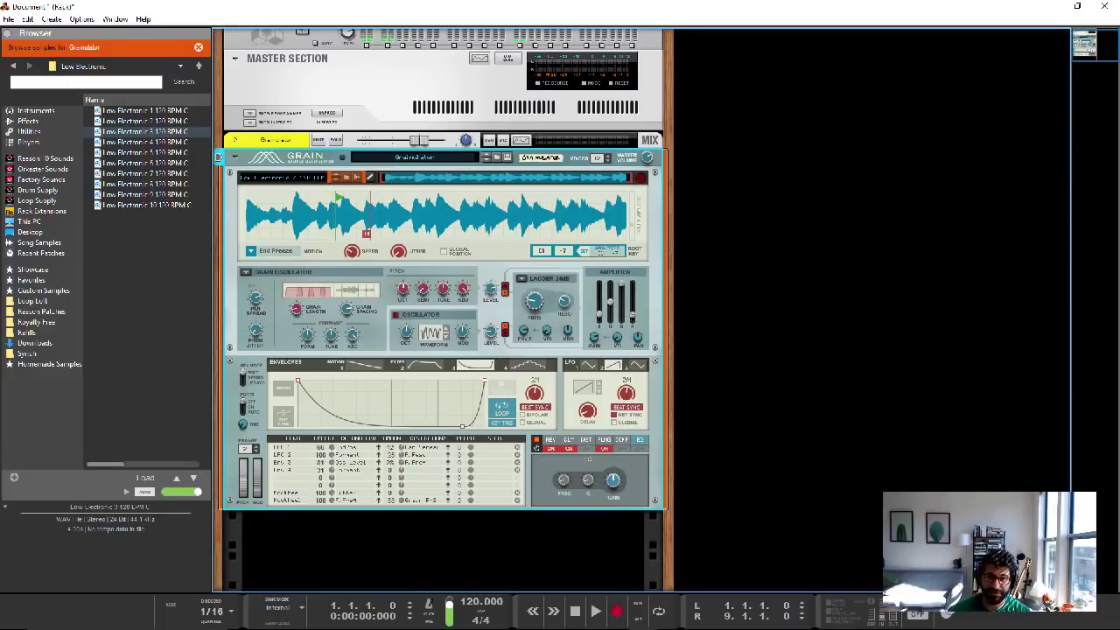
scroll(442, 307, "up", 1)
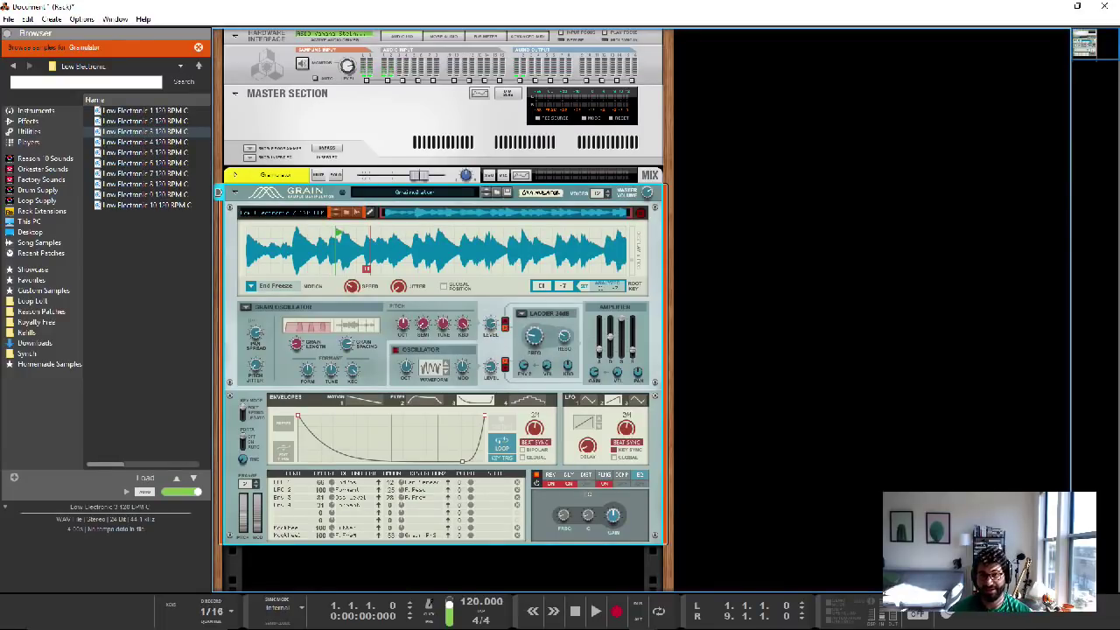